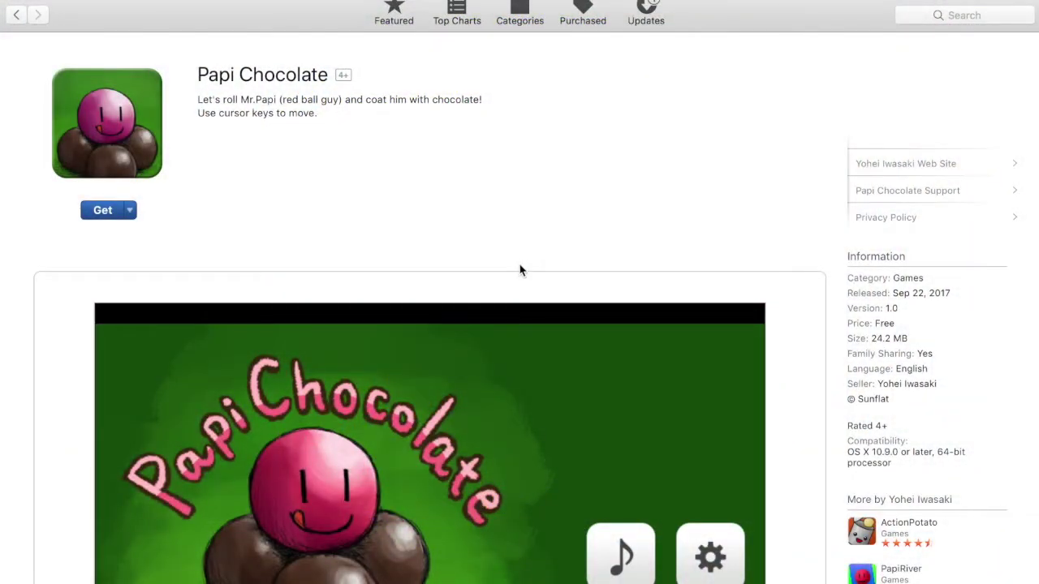
- Look through the second and third preview screenshots on the Papi Chocolate App Store page
{"action": "scroll", "coordinate": [520, 271], "scroll_direction": "down", "scroll_amount": 5}
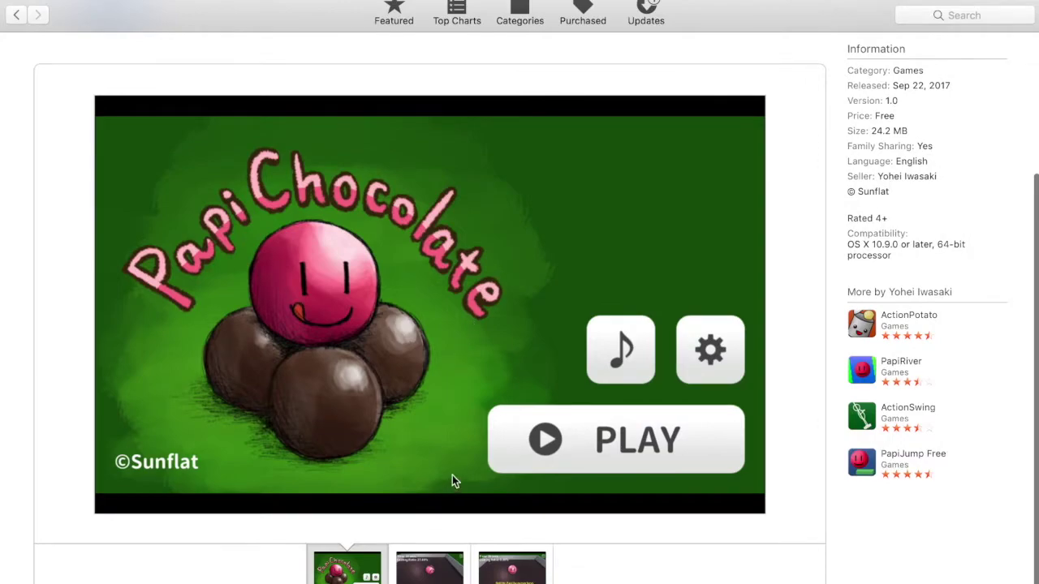
{"action": "left_click", "coordinate": [442, 564]}
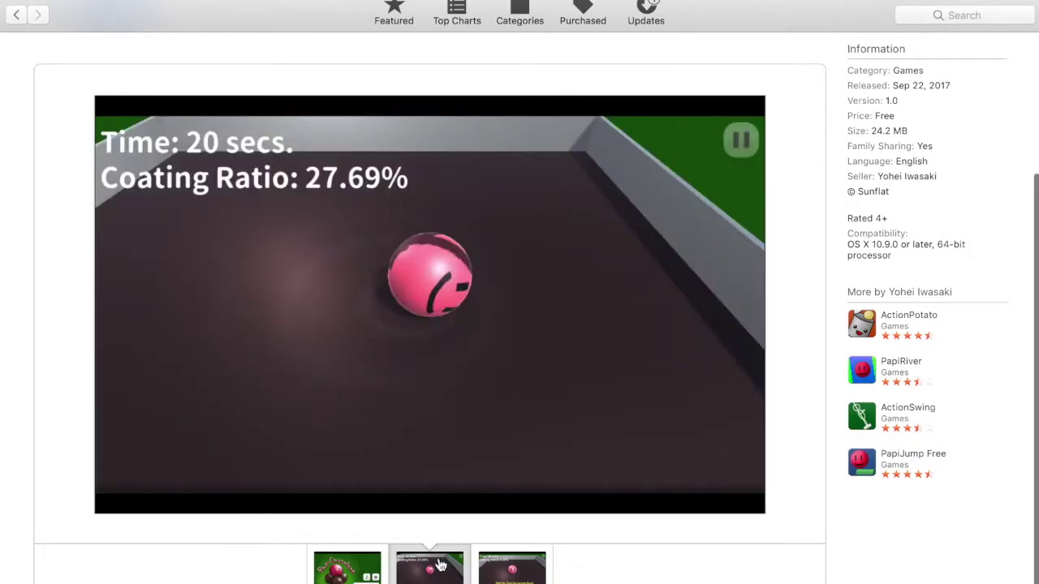
{"action": "left_click", "coordinate": [503, 566]}
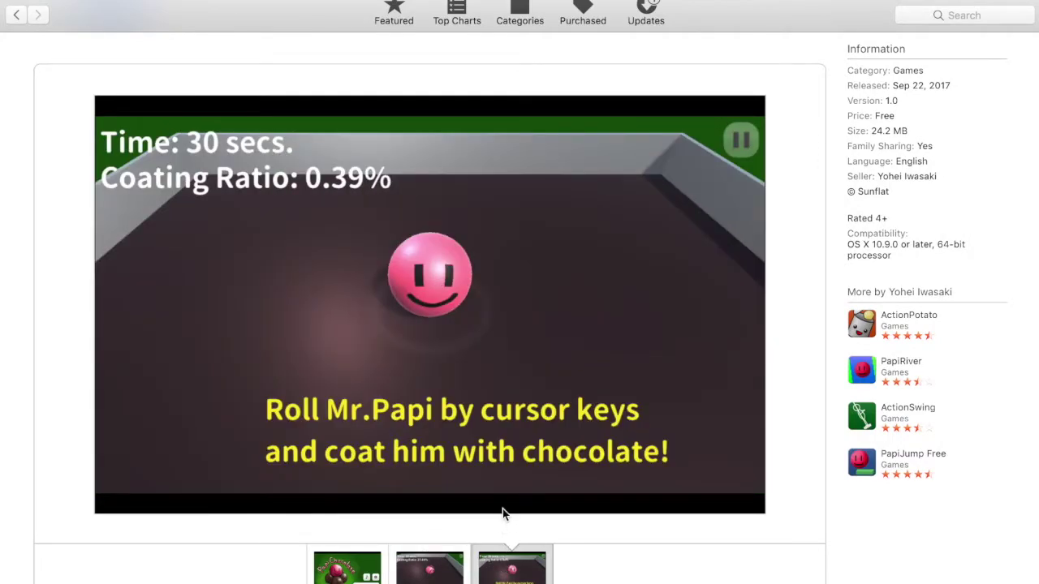
{"action": "scroll", "coordinate": [502, 509], "scroll_direction": "down", "scroll_amount": 1}
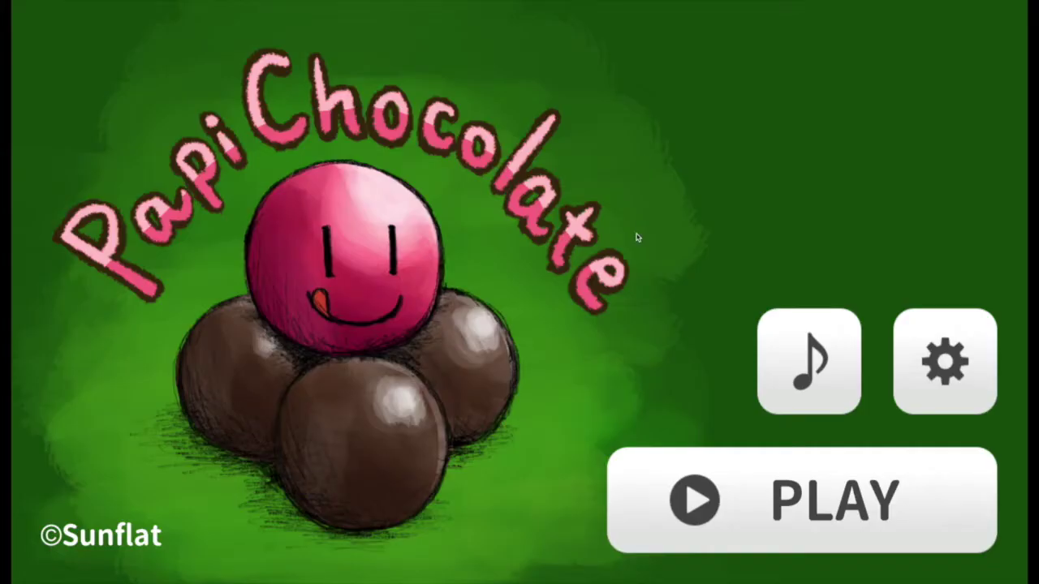
- Start a round of Papi Chocolate and roll the ball left, up, right and down across the tray
{"action": "left_click", "coordinate": [701, 482]}
{"action": "key", "text": "Left"}
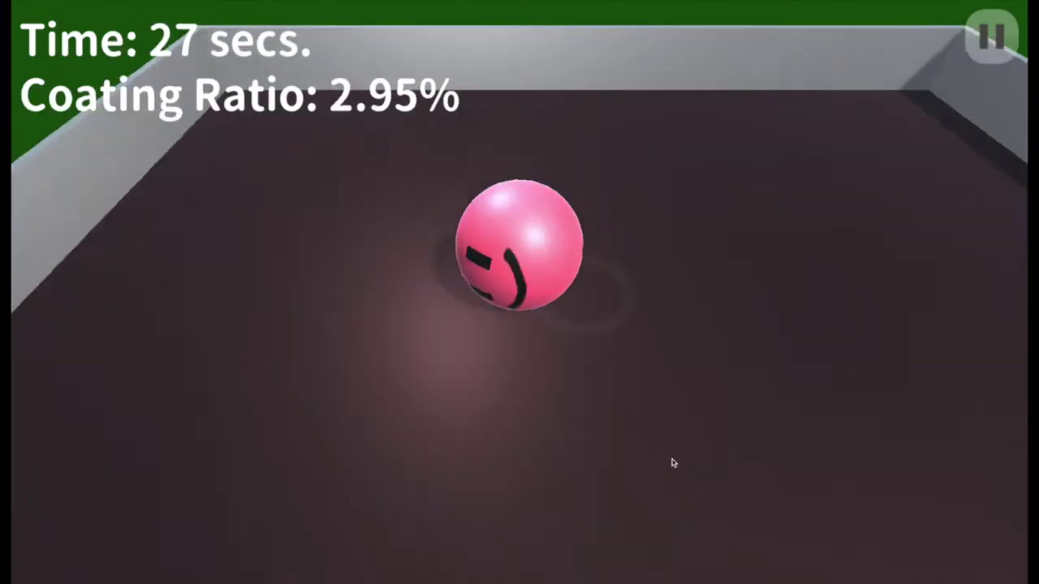
{"action": "key", "text": "Up"}
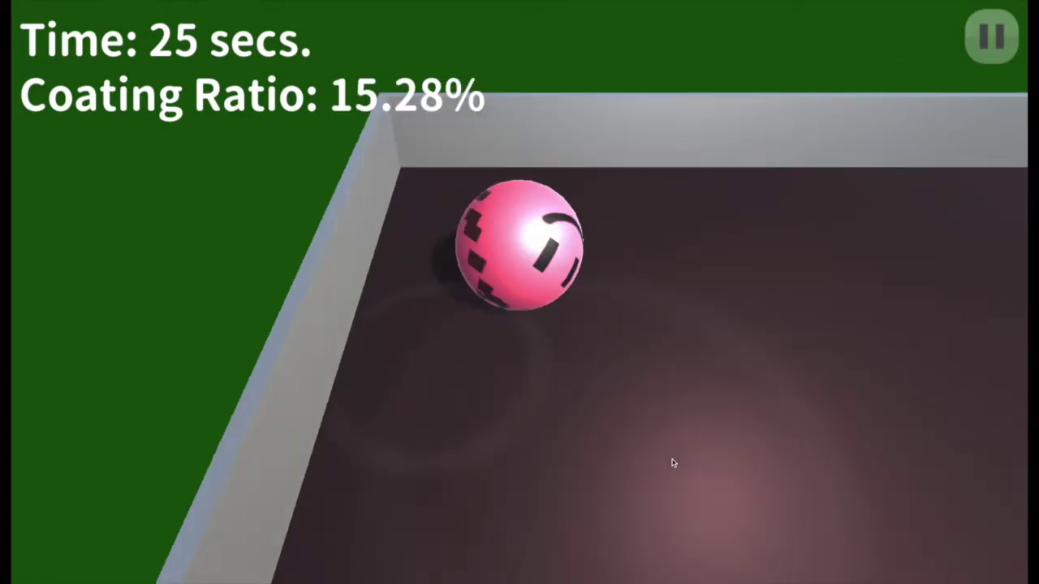
{"action": "key", "text": "Right"}
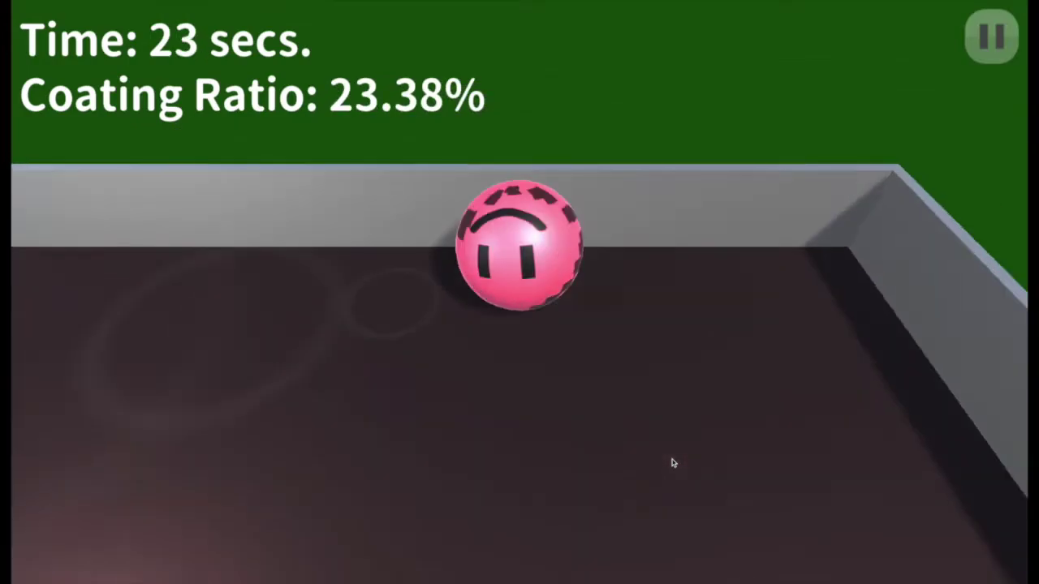
{"action": "key", "text": "Down"}
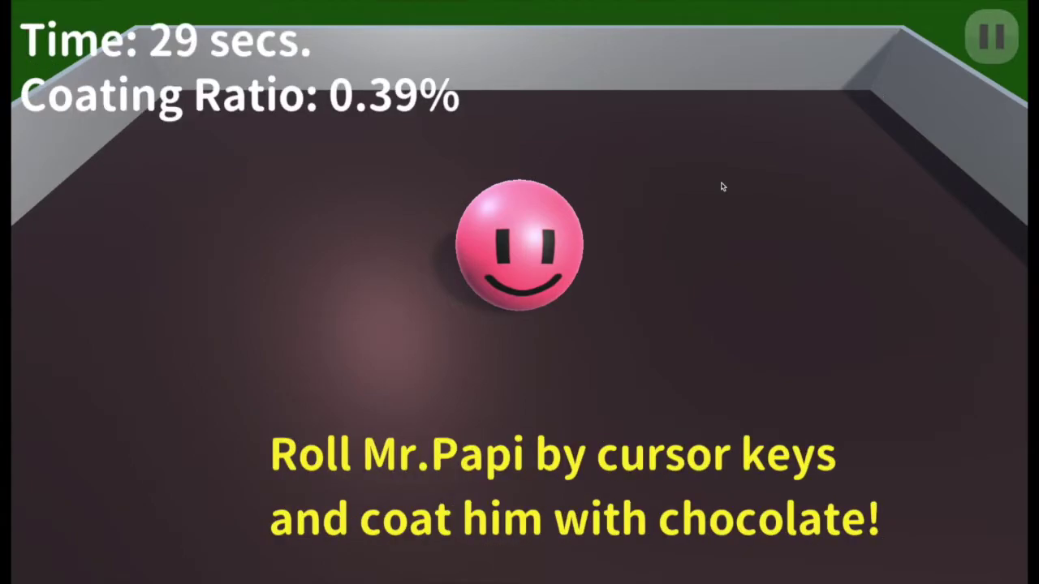
- Pause the round, return to the title screen and open the game's settings
{"action": "key", "text": "Escape"}
{"action": "left_click", "coordinate": [622, 385]}
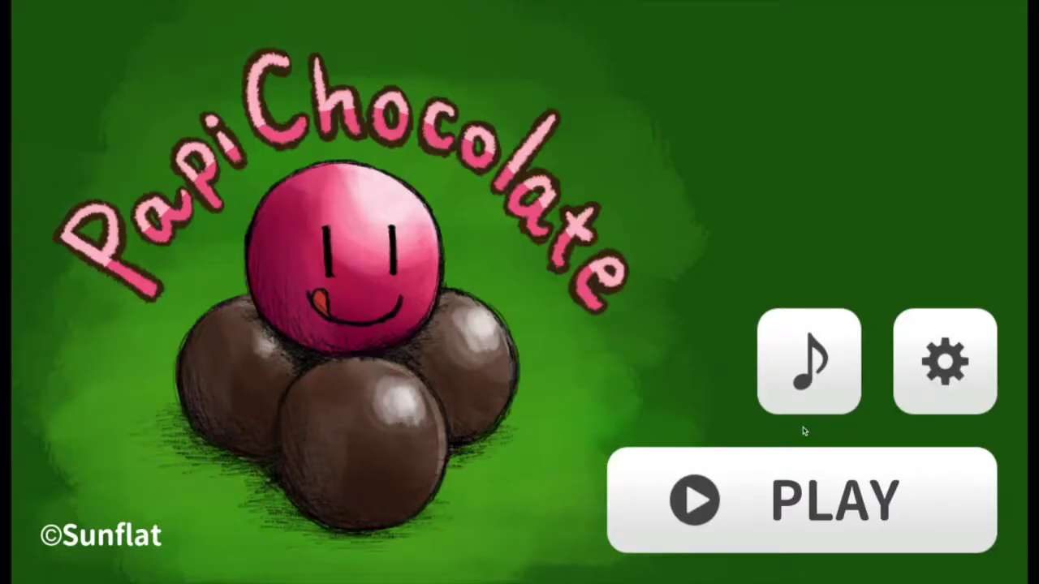
{"action": "left_click", "coordinate": [923, 356]}
{"action": "left_click", "coordinate": [558, 195]}
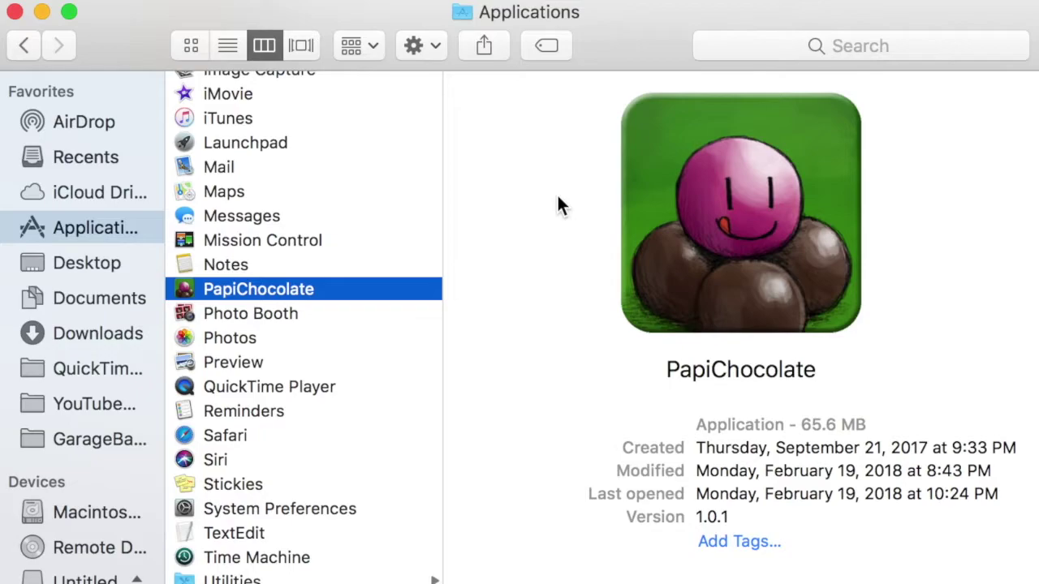
- Show the package contents of the PapiChocolate application in Finder's Applications folder
{"action": "right_click", "coordinate": [328, 291]}
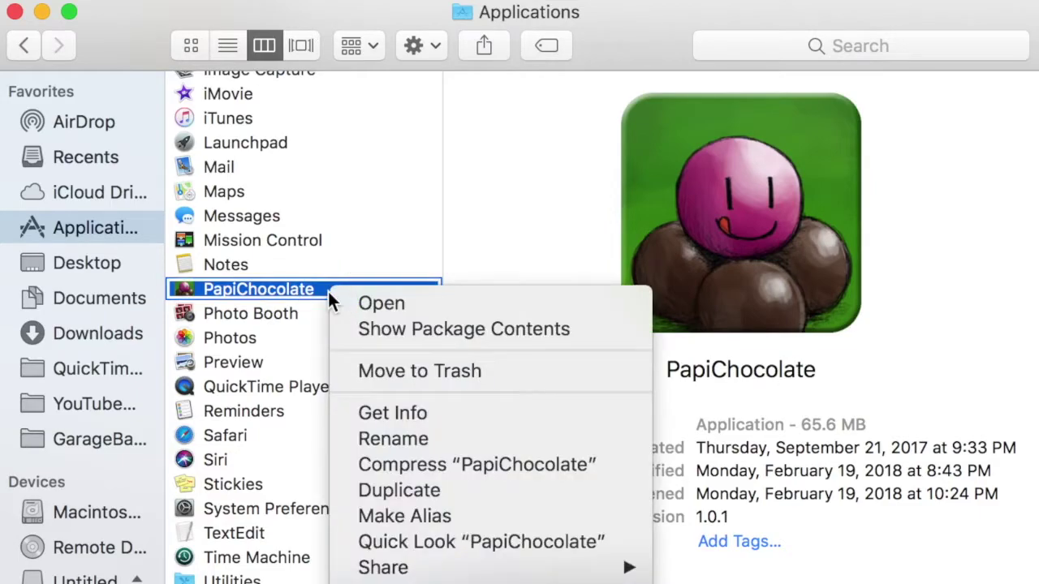
{"action": "left_click", "coordinate": [394, 334]}
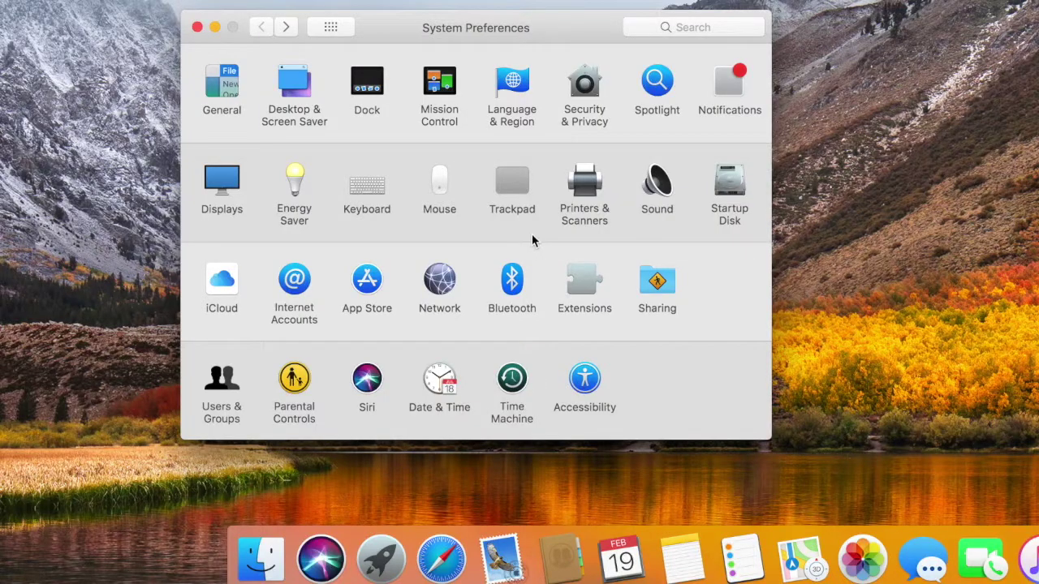
- In System Preferences, enable the mouse's secondary click and assign it to the right side
{"action": "left_click", "coordinate": [438, 184]}
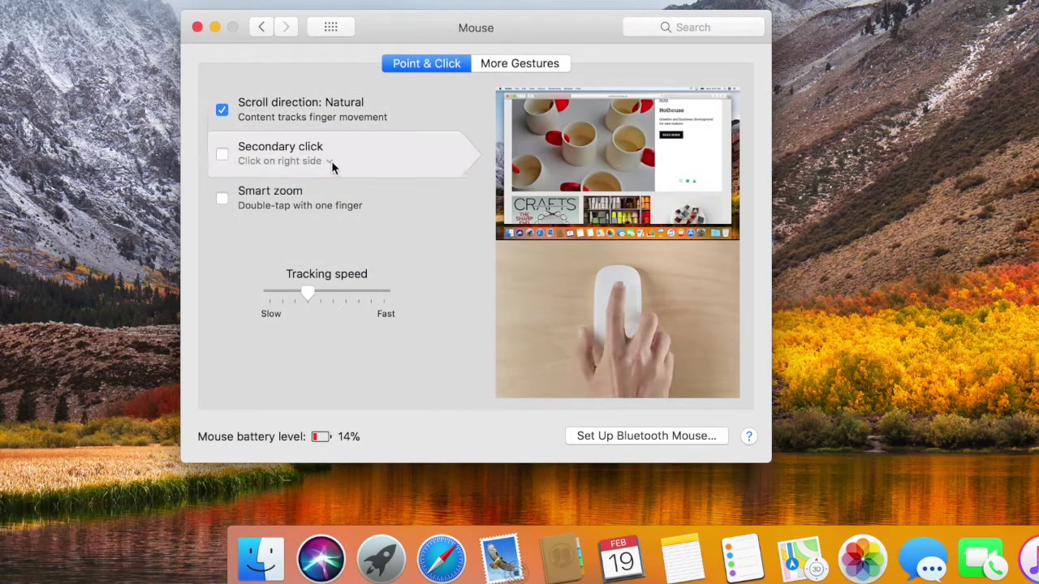
{"action": "left_click", "coordinate": [222, 154]}
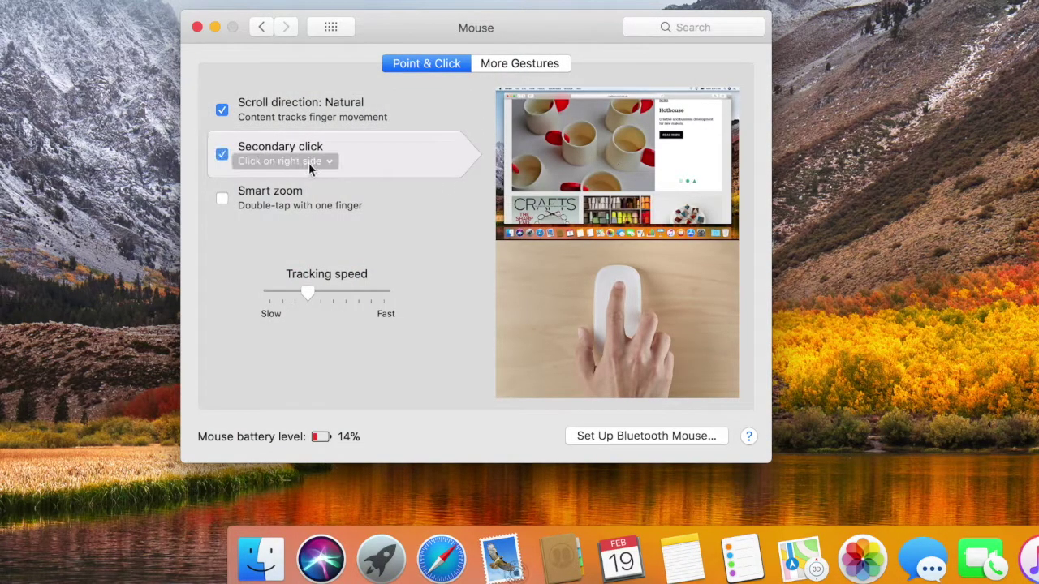
{"action": "left_click", "coordinate": [308, 163]}
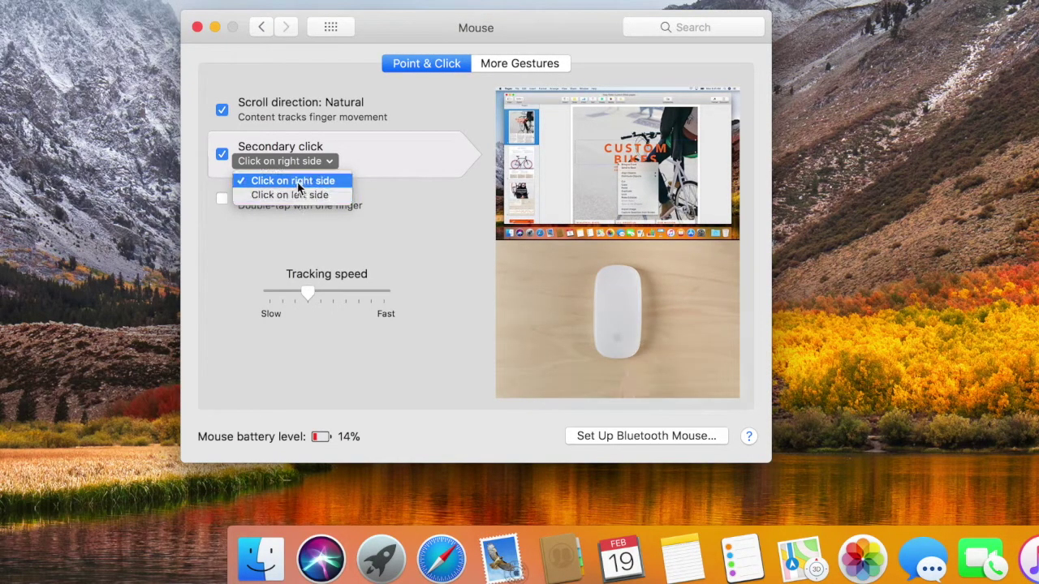
{"action": "left_click", "coordinate": [292, 180]}
- Try medium, fastest and slowest mouse tracking speeds, finishing a little above the slowest setting
{"action": "left_click", "coordinate": [318, 294]}
{"action": "left_click_drag", "start_coordinate": [318, 299], "coordinate": [333, 296]}
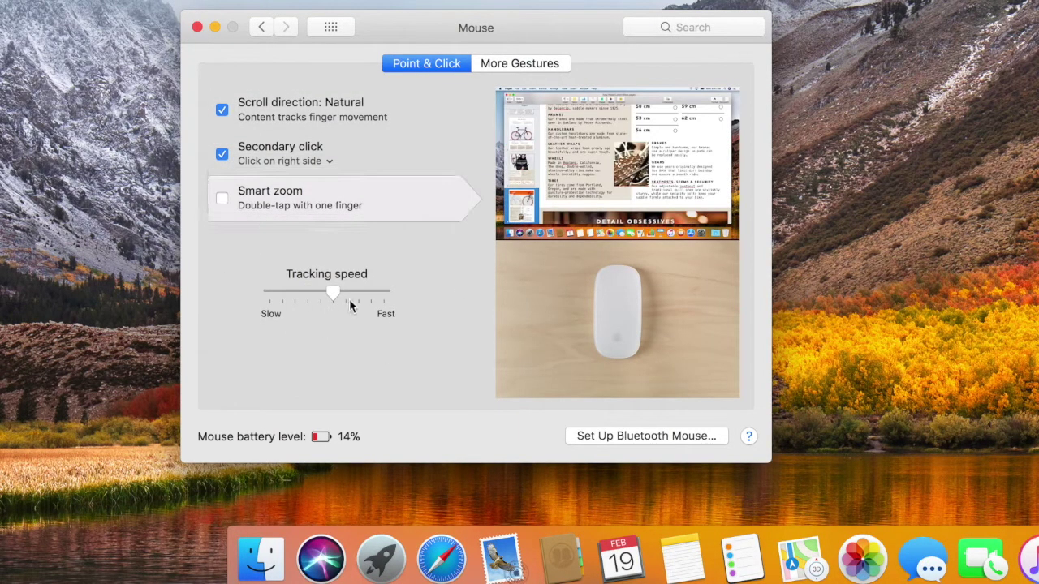
{"action": "left_click_drag", "start_coordinate": [338, 292], "coordinate": [435, 296]}
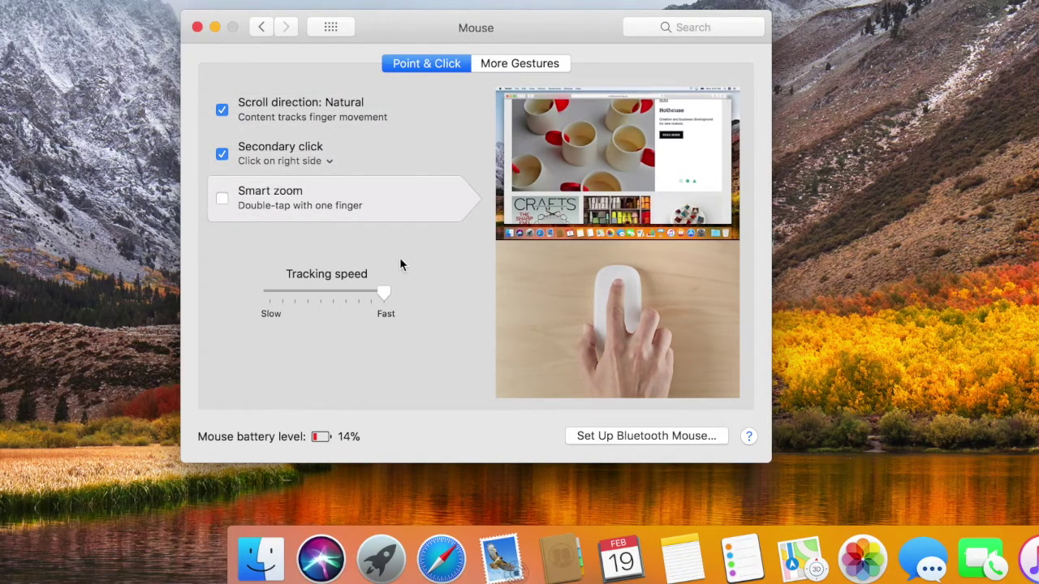
{"action": "left_click_drag", "start_coordinate": [383, 293], "coordinate": [112, 294]}
{"action": "left_click_drag", "start_coordinate": [270, 293], "coordinate": [298, 295]}
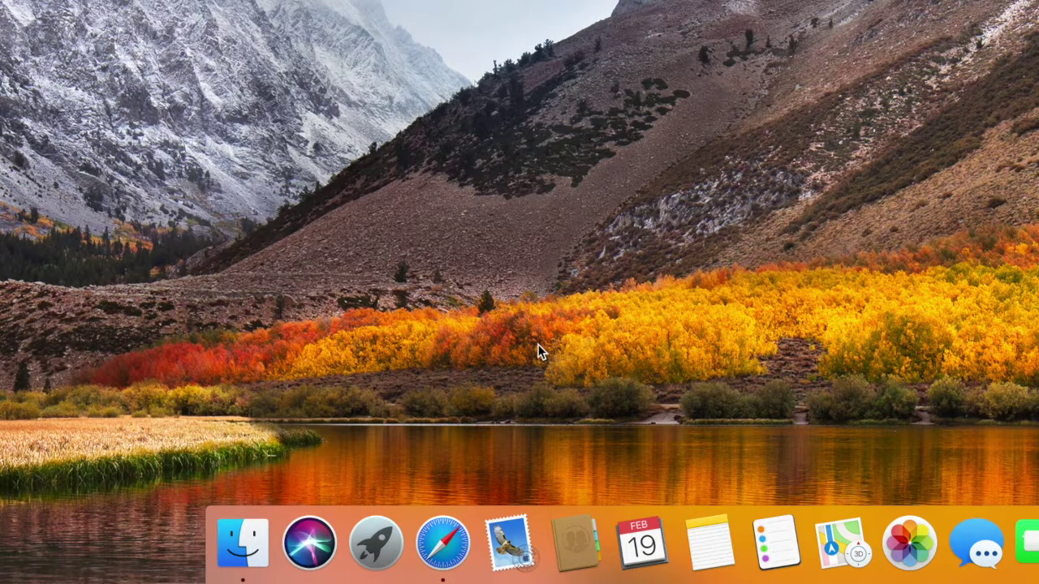
- Create a new folder on the desktop and view its context options, including the Share choices
{"action": "right_click", "coordinate": [538, 344]}
{"action": "left_click", "coordinate": [568, 350]}
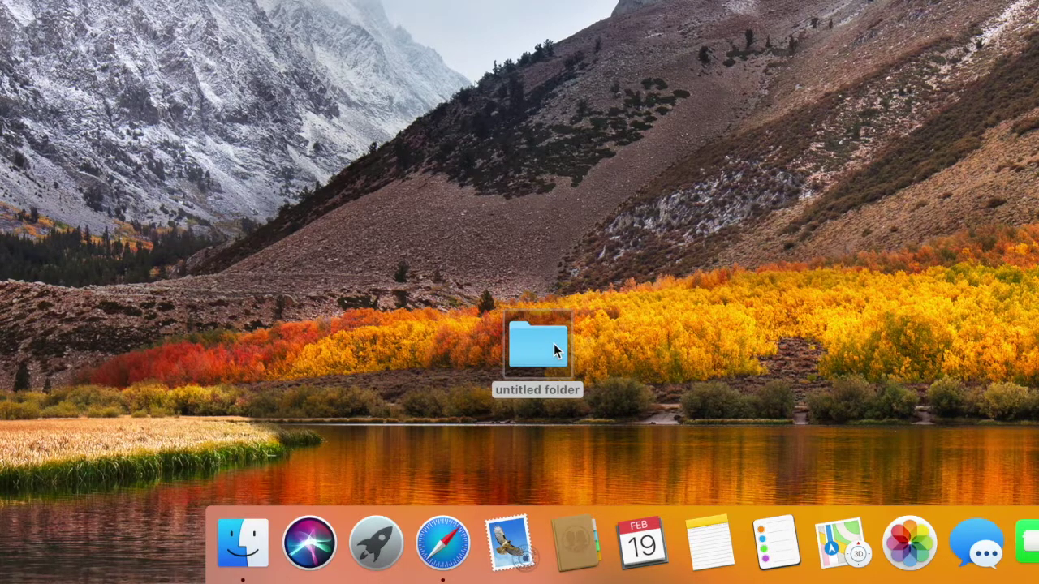
{"action": "left_click", "coordinate": [535, 343]}
{"action": "right_click", "coordinate": [535, 342]}
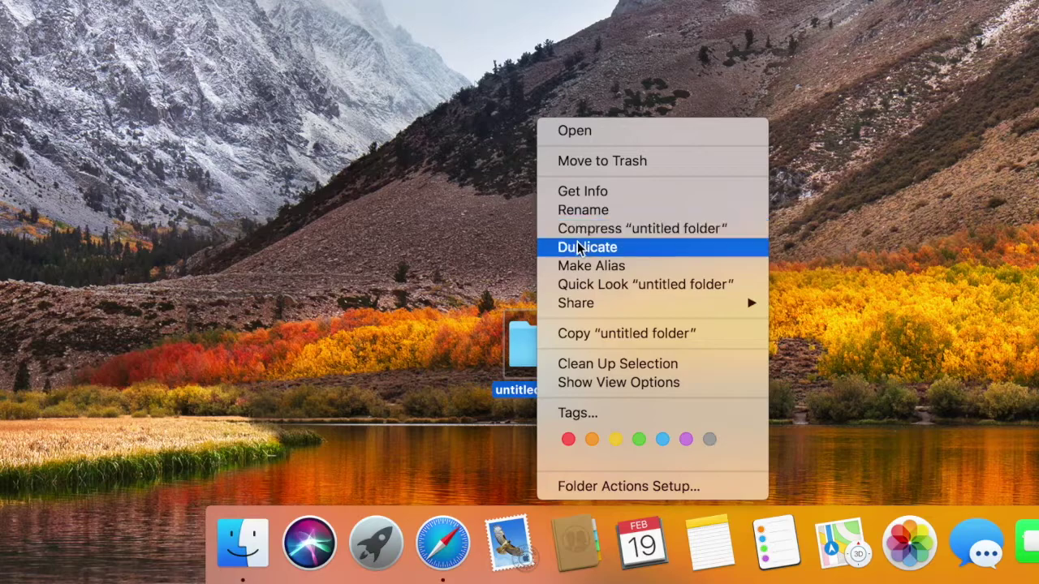
{"action": "mouse_move", "coordinate": [576, 306]}
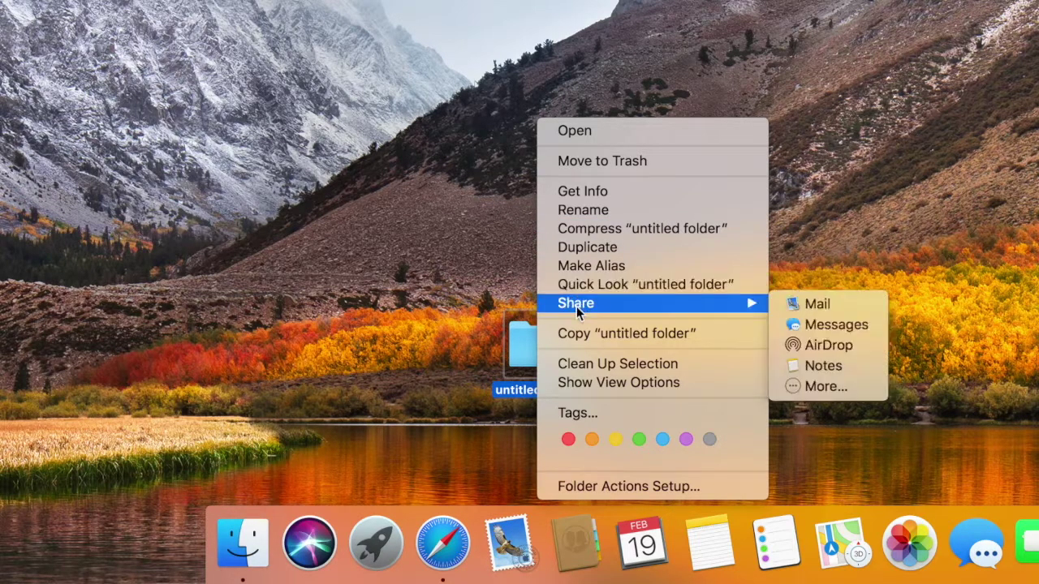
{"action": "left_click", "coordinate": [477, 313]}
- Remove the Mail application from the Dock
{"action": "right_click", "coordinate": [509, 526]}
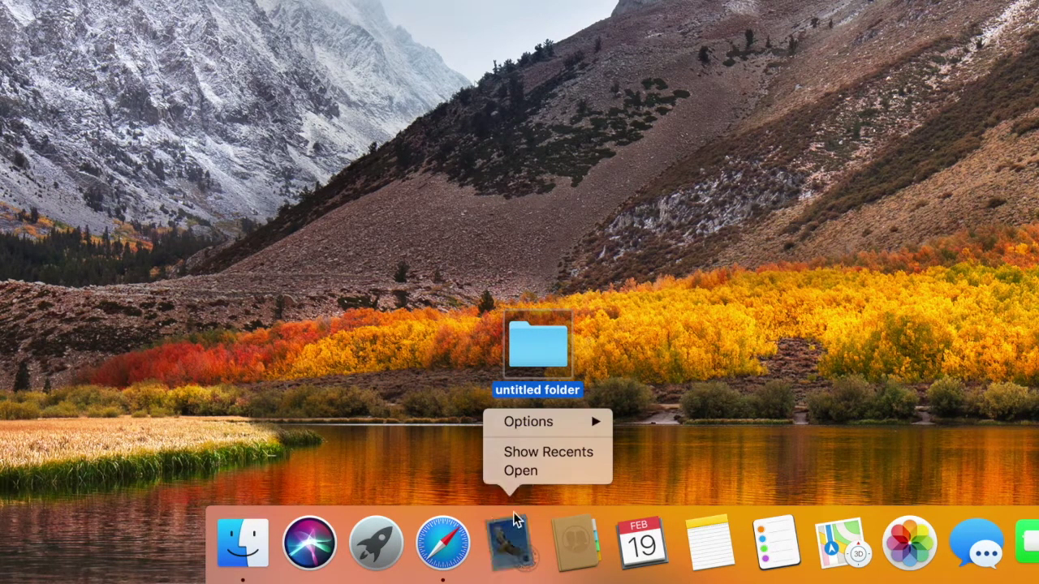
{"action": "mouse_move", "coordinate": [549, 420]}
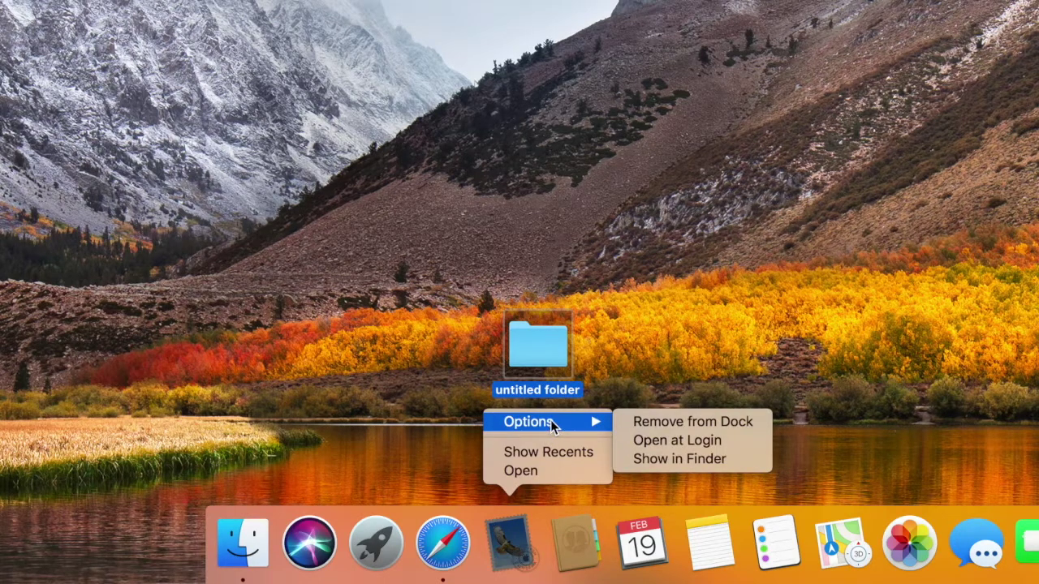
{"action": "left_click", "coordinate": [669, 421]}
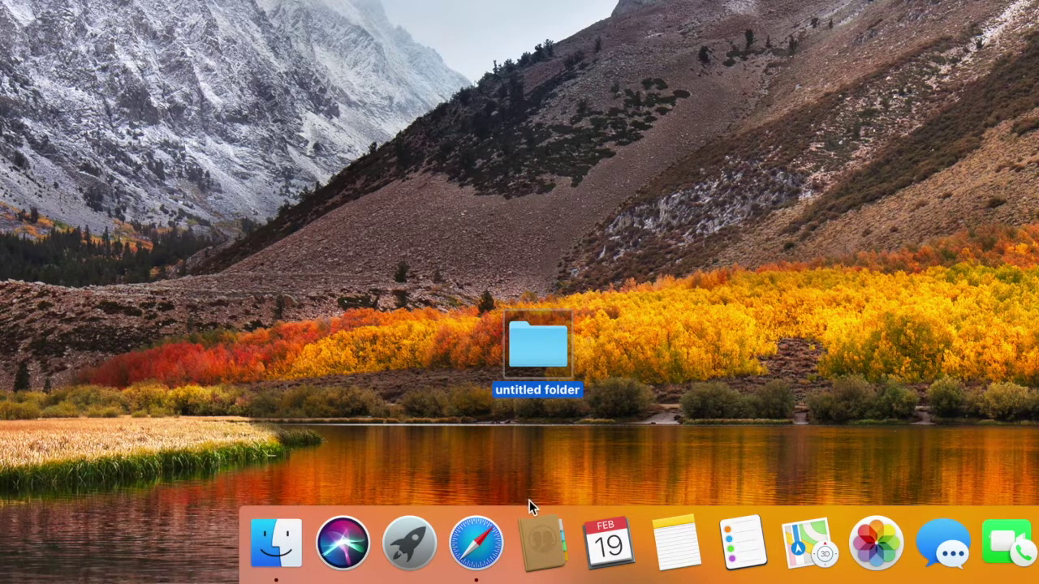
- In the PapiChocolate package, open Contents and its Resources folder, and preview Ageia.tif and UnityPlayerIcon.png
{"action": "left_click", "coordinate": [297, 85]}
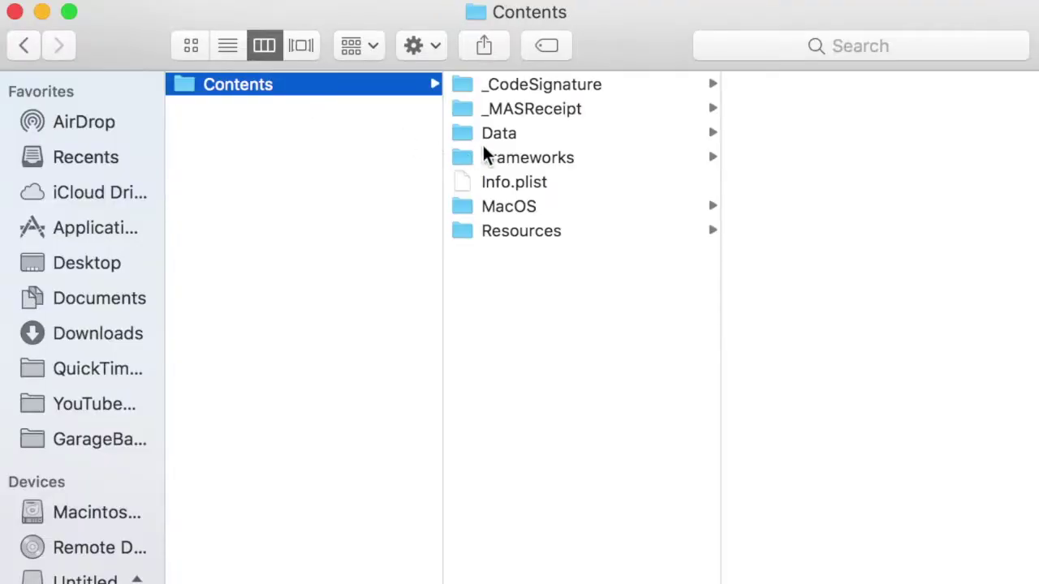
{"action": "left_click", "coordinate": [505, 232]}
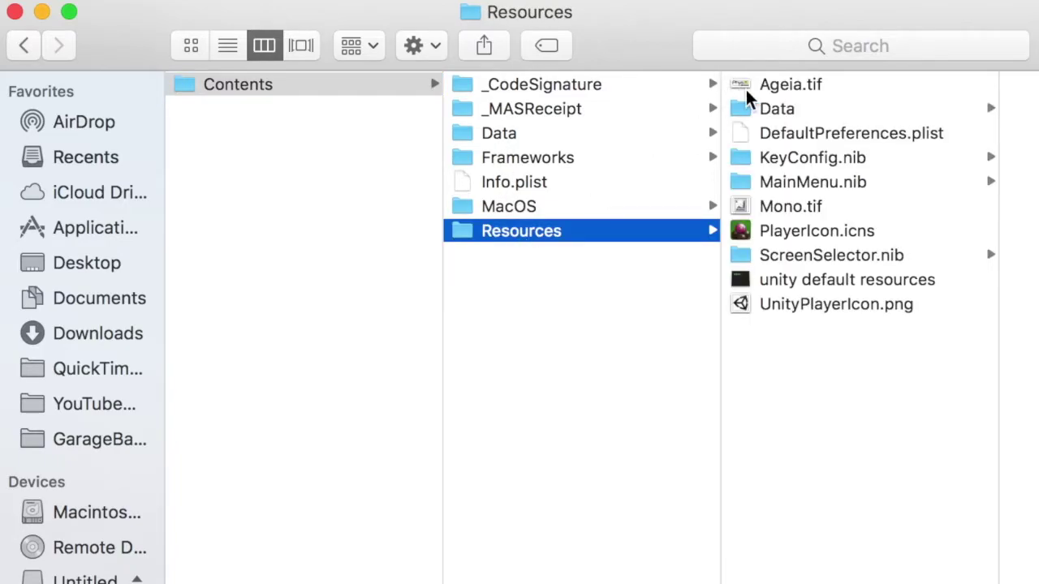
{"action": "left_click", "coordinate": [747, 88]}
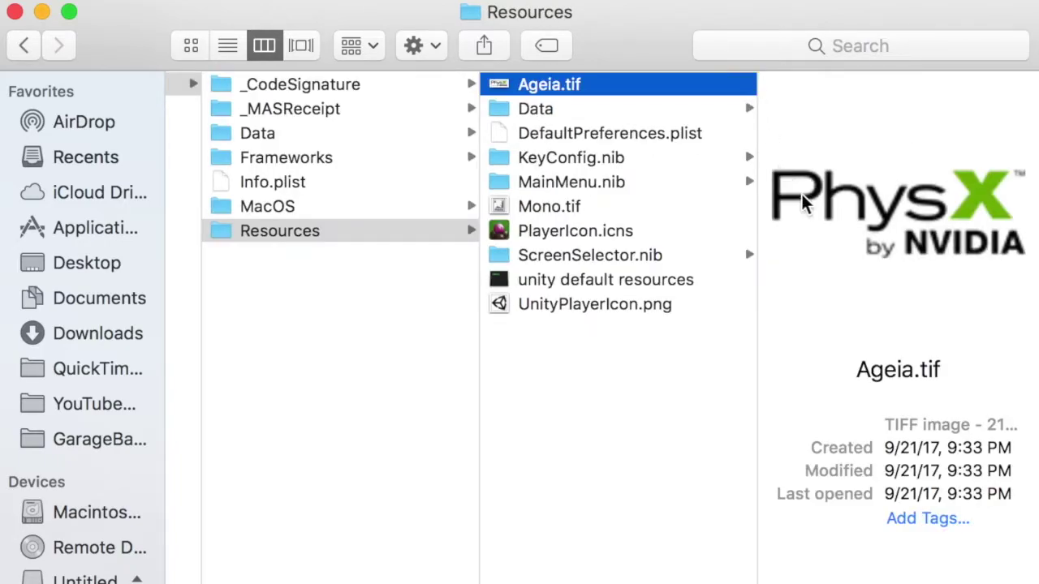
{"action": "left_click", "coordinate": [615, 286]}
{"action": "left_click", "coordinate": [613, 305]}
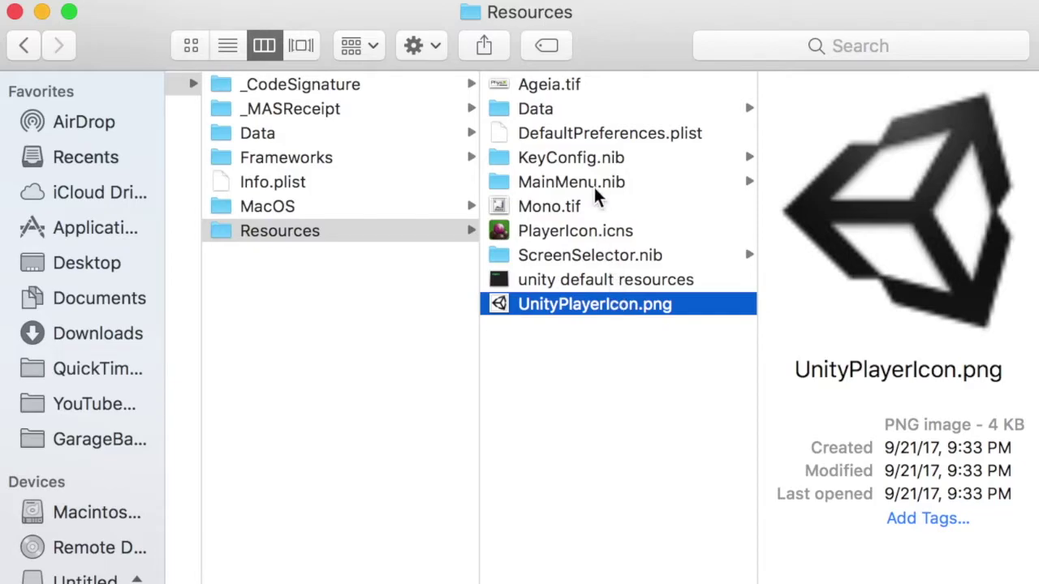
- Open the Data folder inside Resources and select the level0 file
{"action": "left_click", "coordinate": [597, 114]}
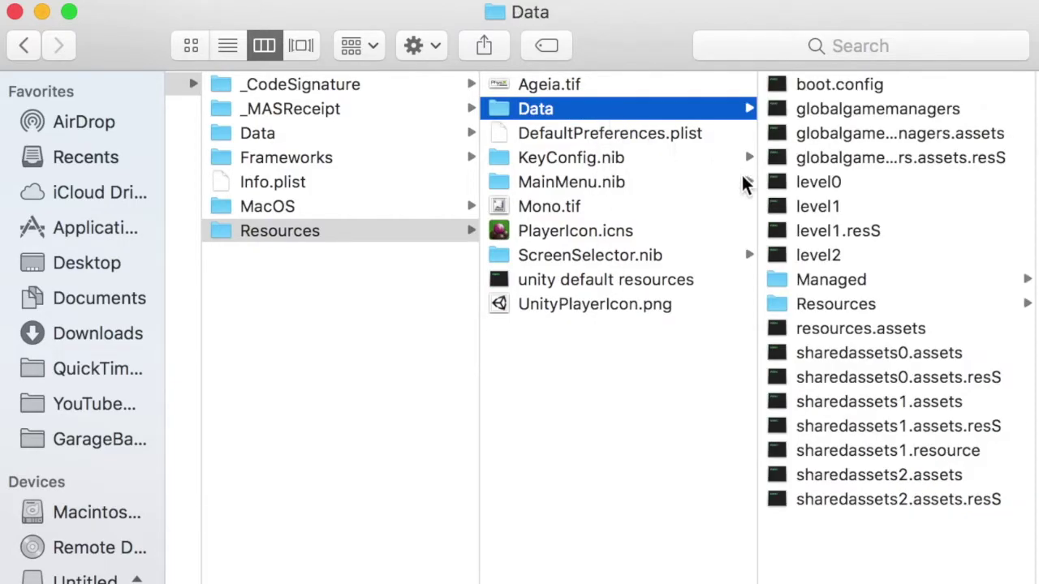
{"action": "left_click", "coordinate": [806, 186]}
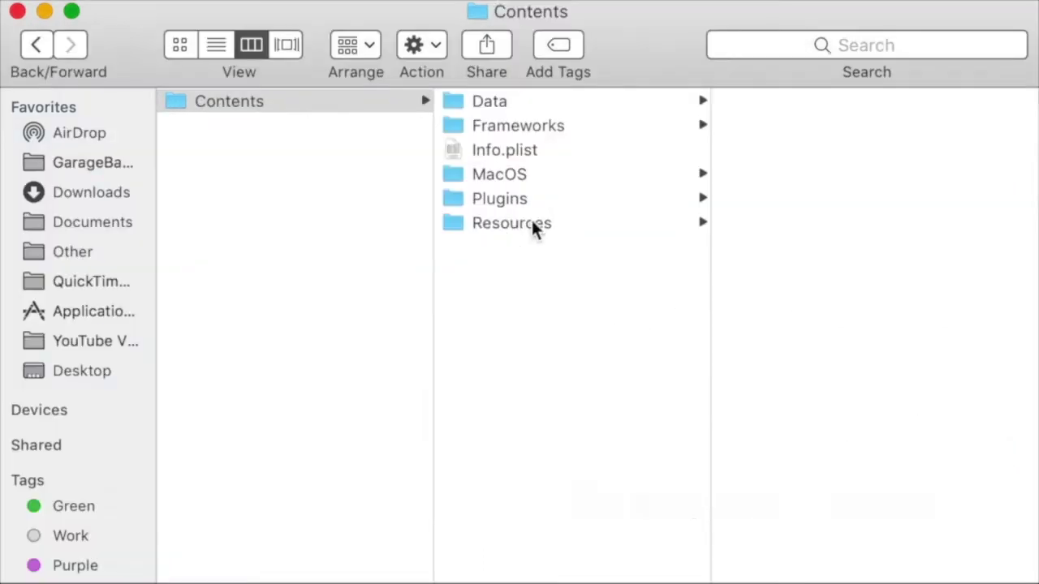
- In the other package's Contents, browse from Resources down to the osx folder and view libMonoPosixHelper.dylib
{"action": "left_click", "coordinate": [533, 224]}
{"action": "left_click", "coordinate": [740, 101]}
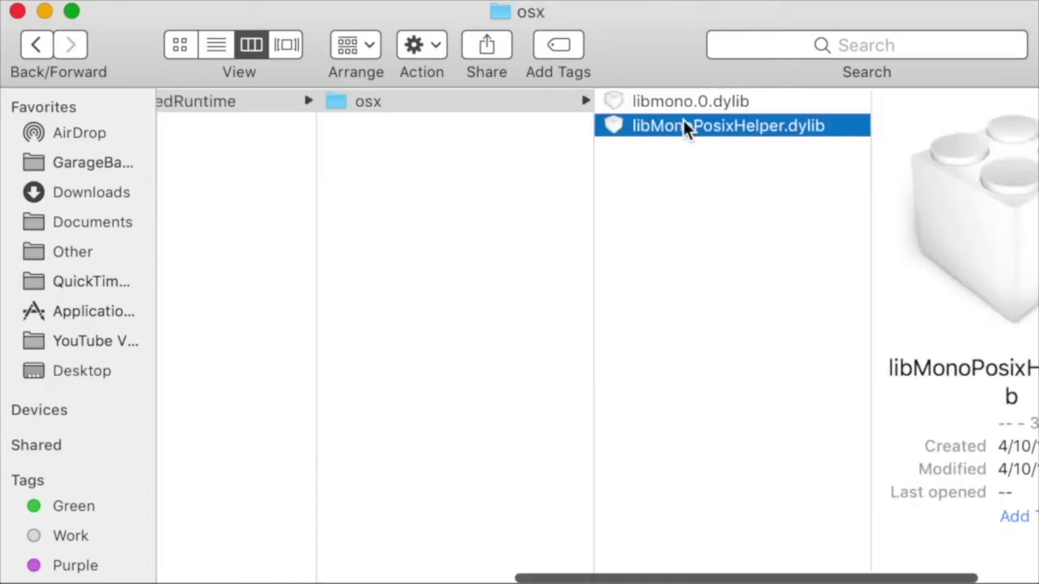
{"action": "scroll", "coordinate": [601, 243], "scroll_direction": "left", "scroll_amount": 10}
- Open the Data folder directly under Contents and try to edit the level0 file's name by deleting its last character
{"action": "left_click", "coordinate": [533, 101]}
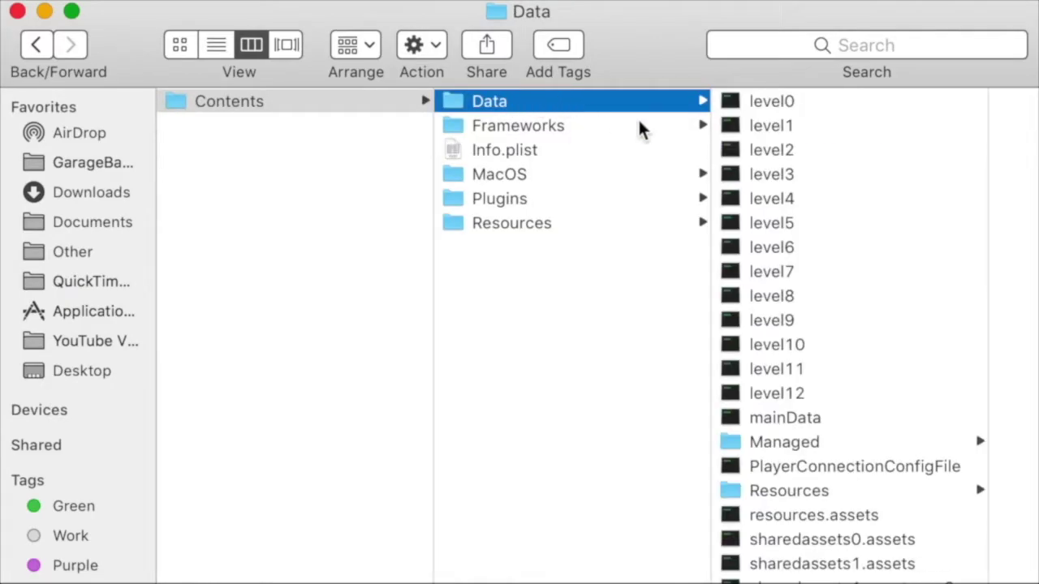
{"action": "left_click", "coordinate": [765, 100]}
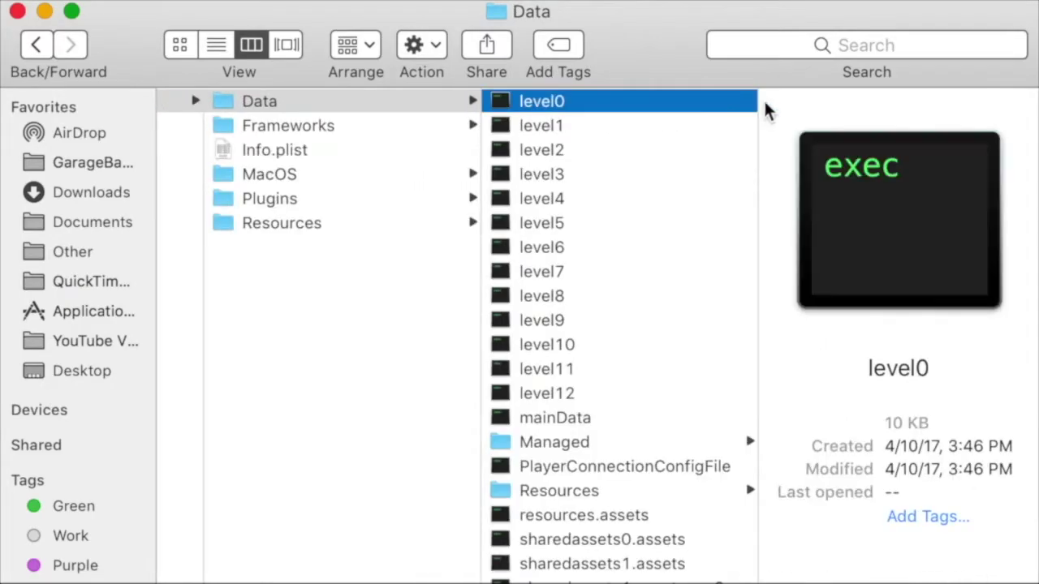
{"action": "left_click", "coordinate": [562, 99]}
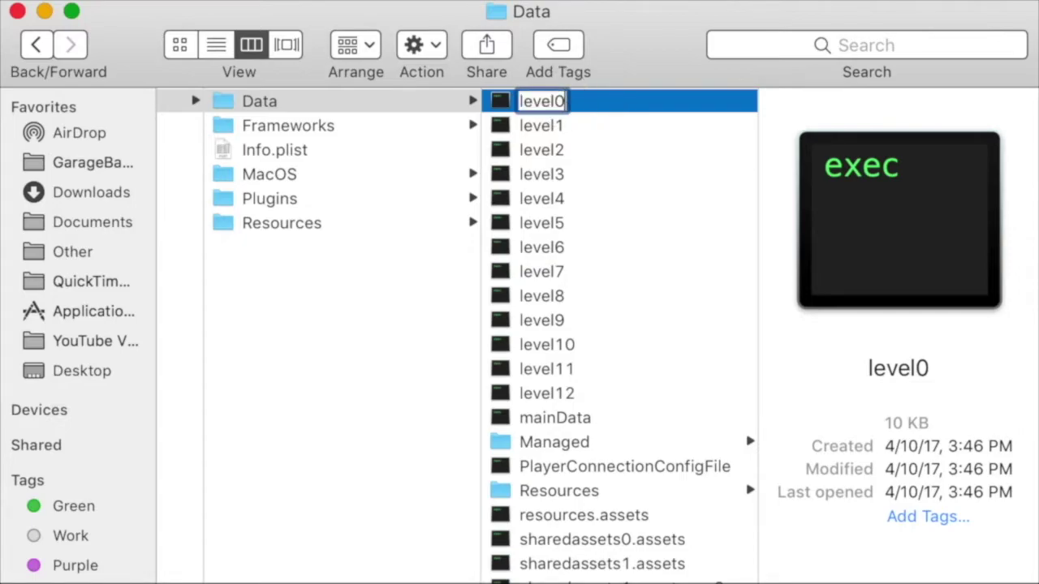
{"action": "key", "text": "BackSpace"}
{"action": "left_click", "coordinate": [562, 129]}
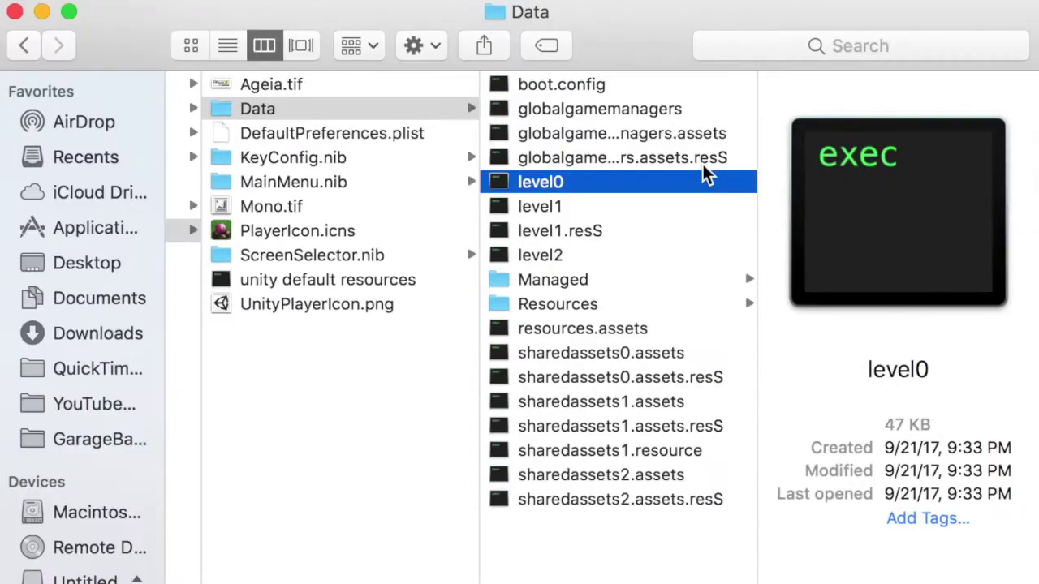
- Rename the level0 file in the Data folder as level, authorizing the change with the account password
{"action": "key", "text": "Return"}
{"action": "key", "text": "BackSpace"}
{"action": "key", "text": "Return"}
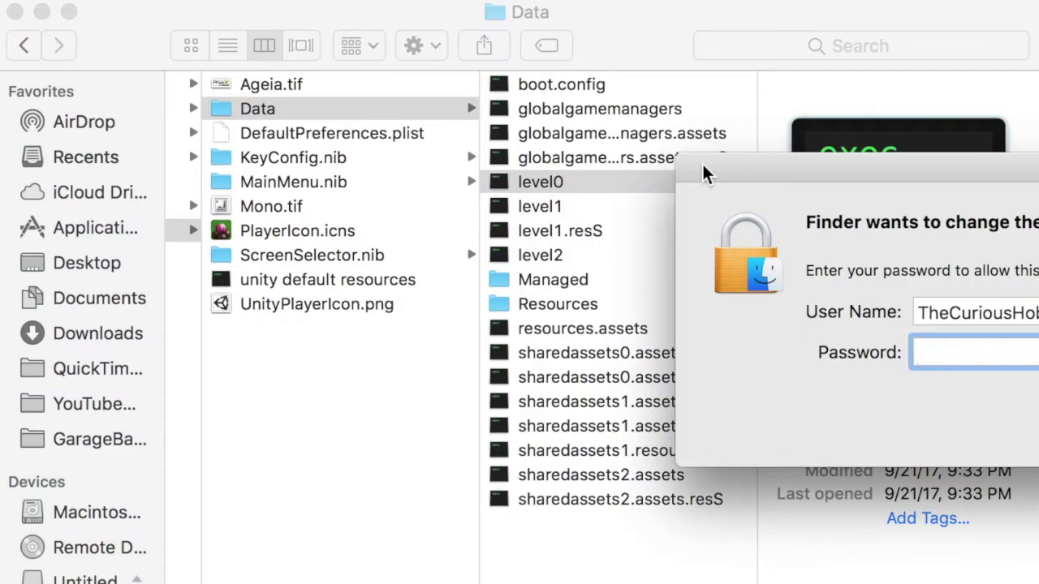
{"action": "type", "text": "•••••"}
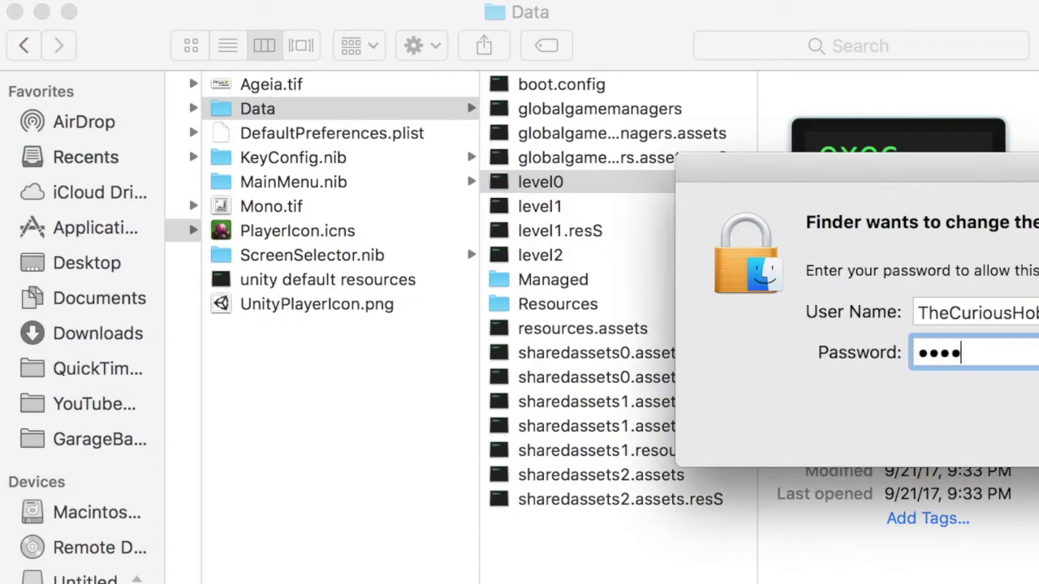
{"action": "type", "text": "•••"}
{"action": "key", "text": "Return"}
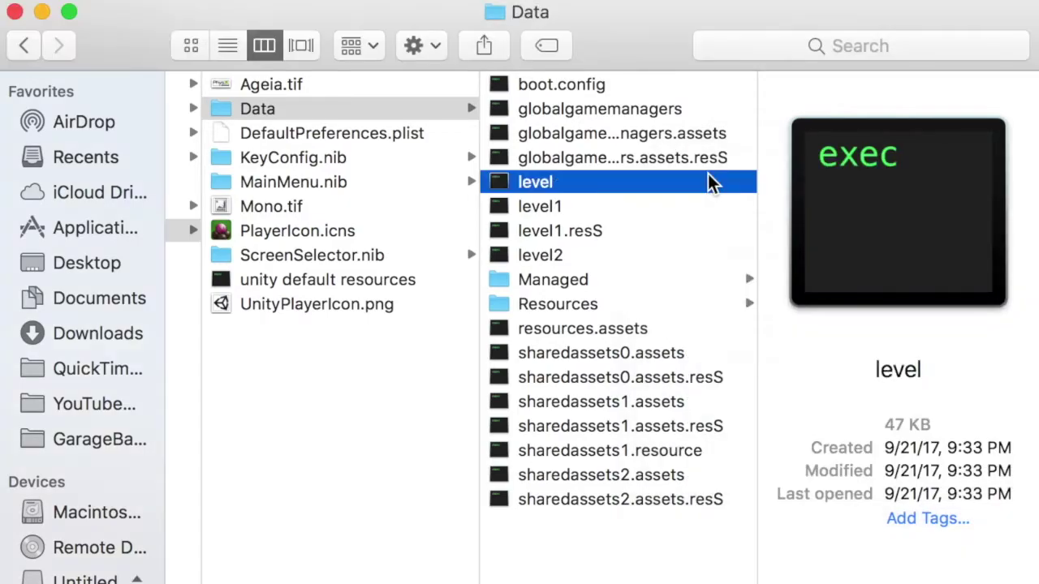
- Rename the level1 file as level0 and authorize the change with the account password
{"action": "left_click", "coordinate": [656, 209]}
{"action": "key", "text": "Return"}
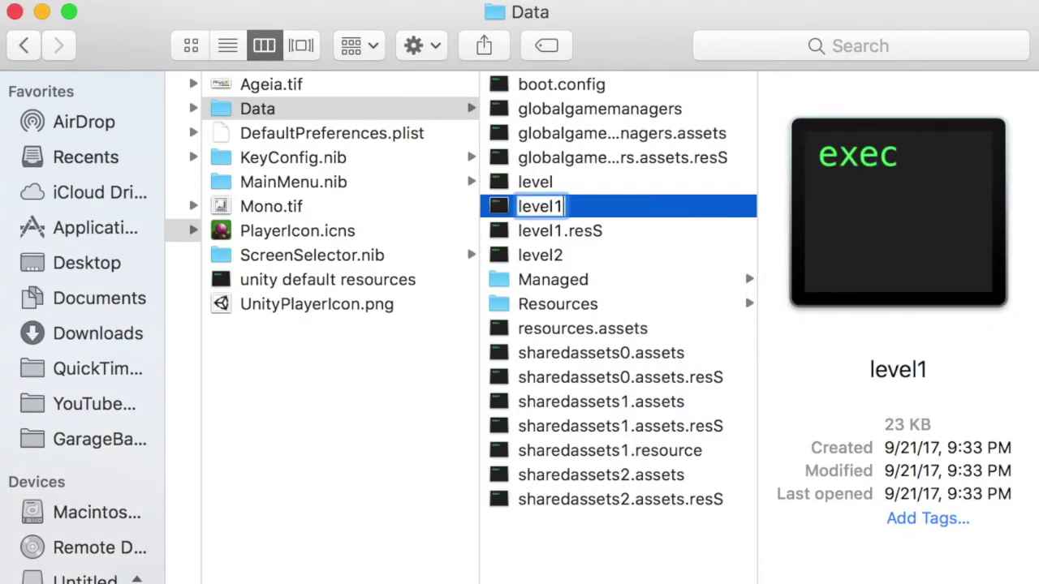
{"action": "key", "text": "BackSpace"}
{"action": "key", "text": "Return"}
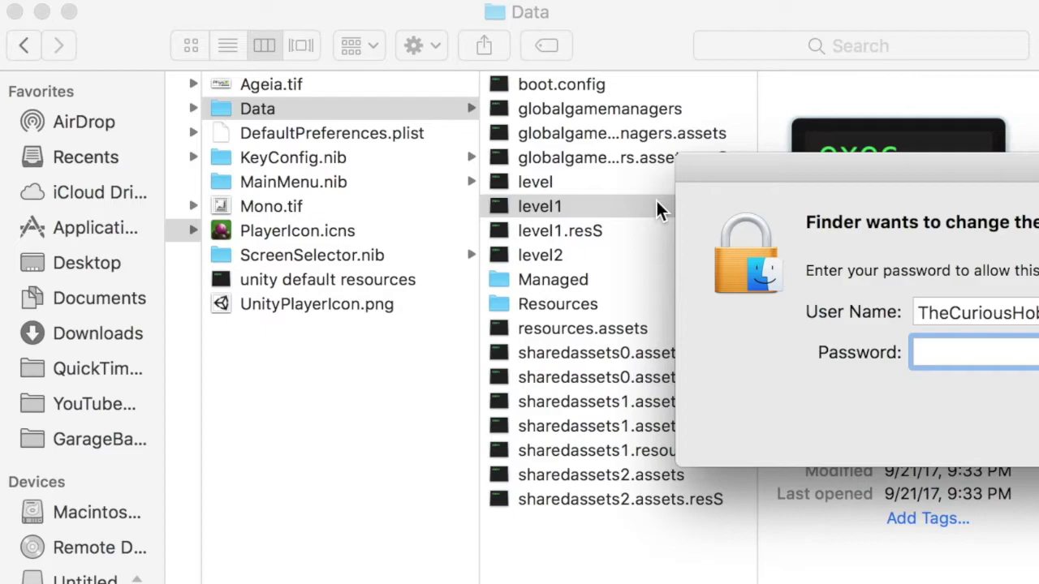
{"action": "type", "text": "•••••"}
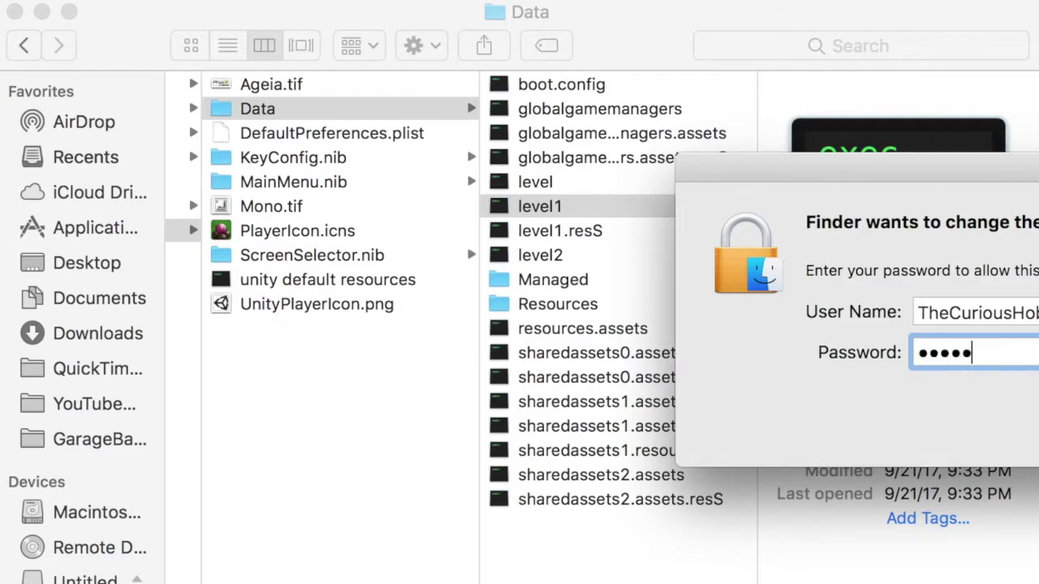
{"action": "type", "text": "••••"}
{"action": "key", "text": "Return"}
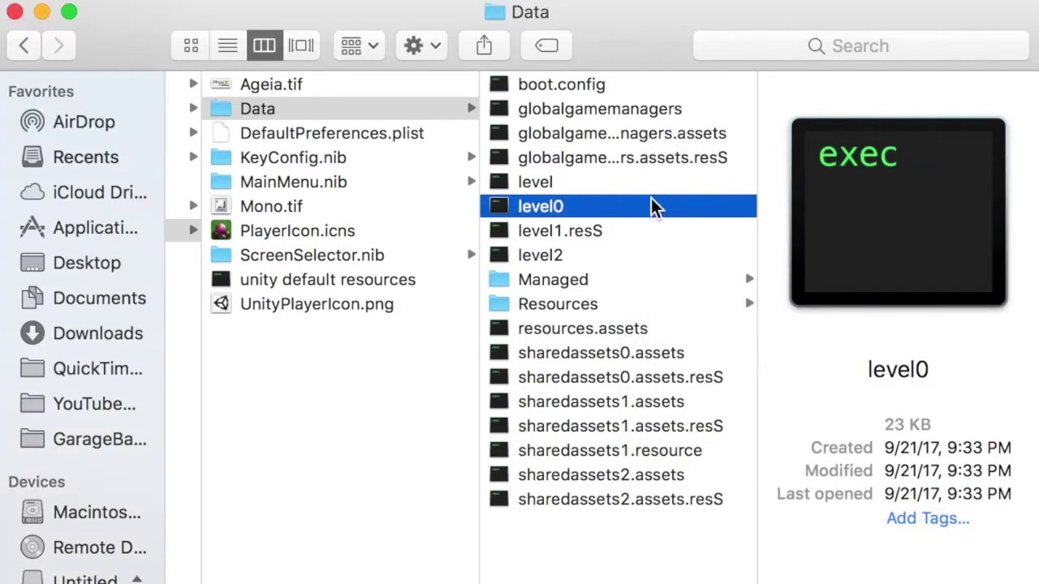
- Rename the file named level as level1, entering the account password to allow the change
{"action": "key", "text": "Up"}
{"action": "key", "text": "Return"}
{"action": "key", "text": "Right"}
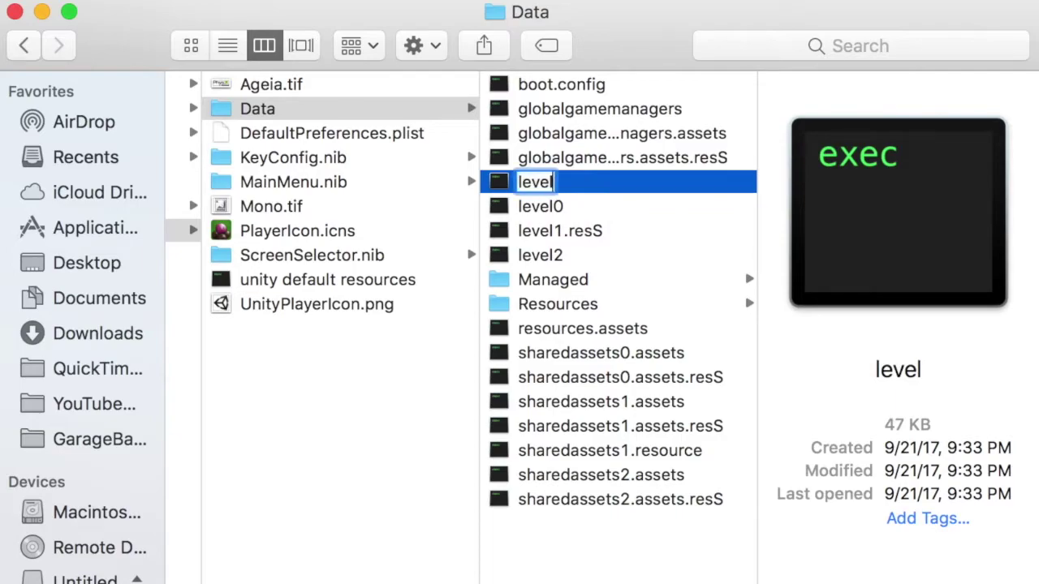
{"action": "type", "text": "1"}
{"action": "key", "text": "Return"}
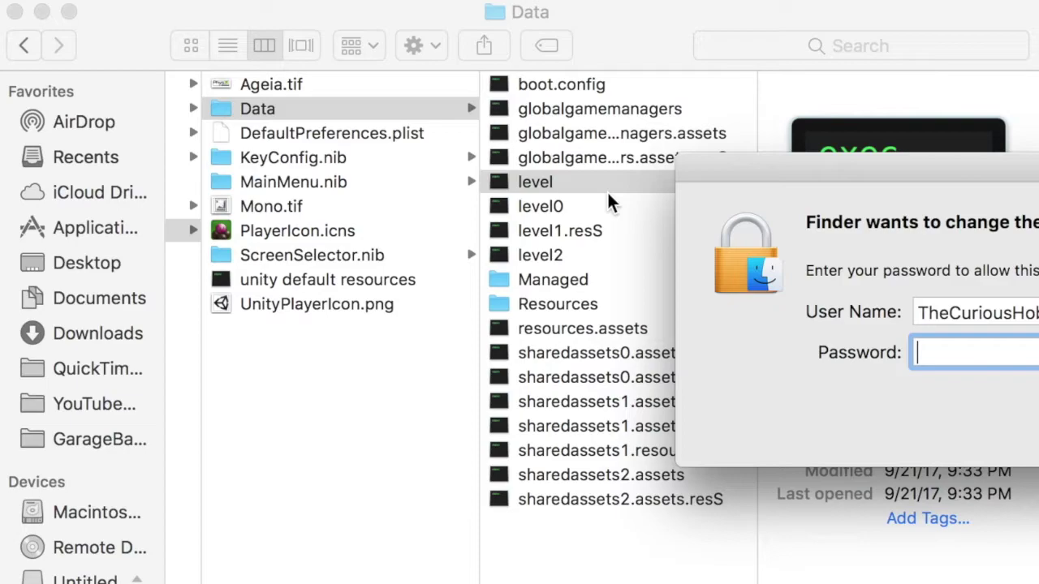
{"action": "type", "text": "••••"}
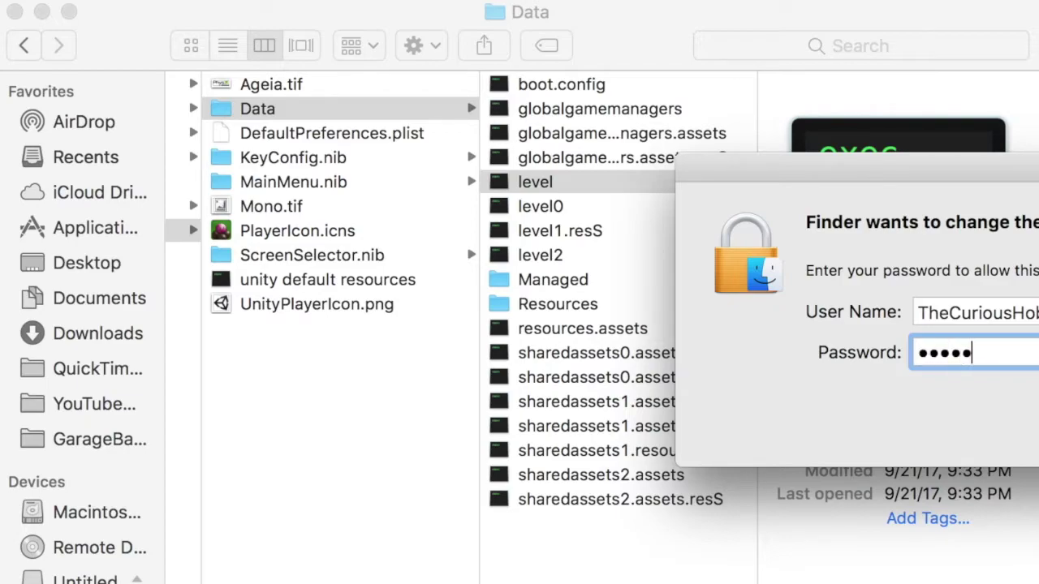
{"action": "type", "text": "***"}
{"action": "key", "text": "Return"}
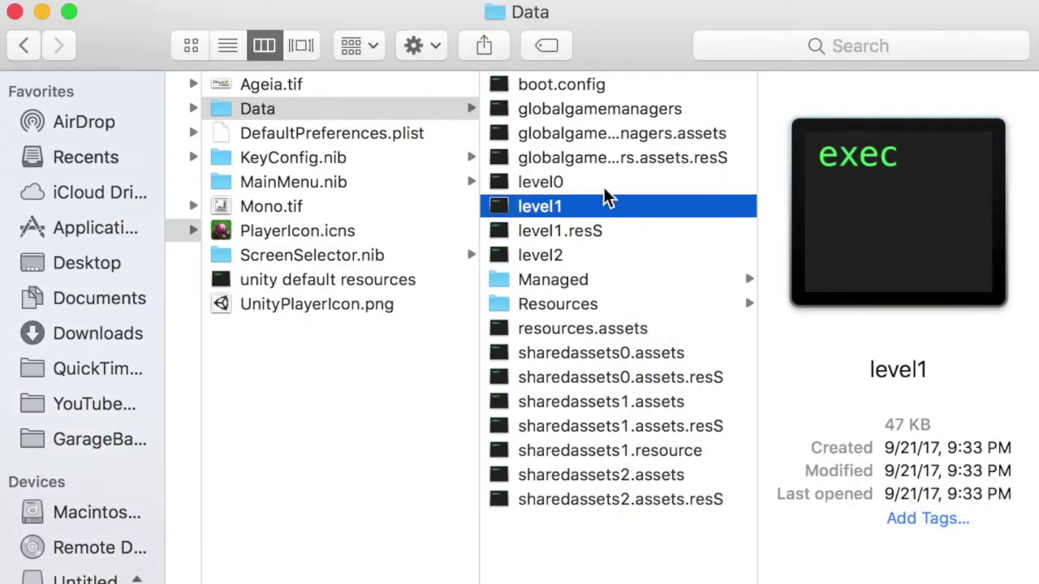
- Open the info for the package's Contents folder and unlock its Sharing & Permissions settings with the account password
{"action": "scroll", "coordinate": [605, 194], "scroll_direction": "left", "scroll_amount": 10}
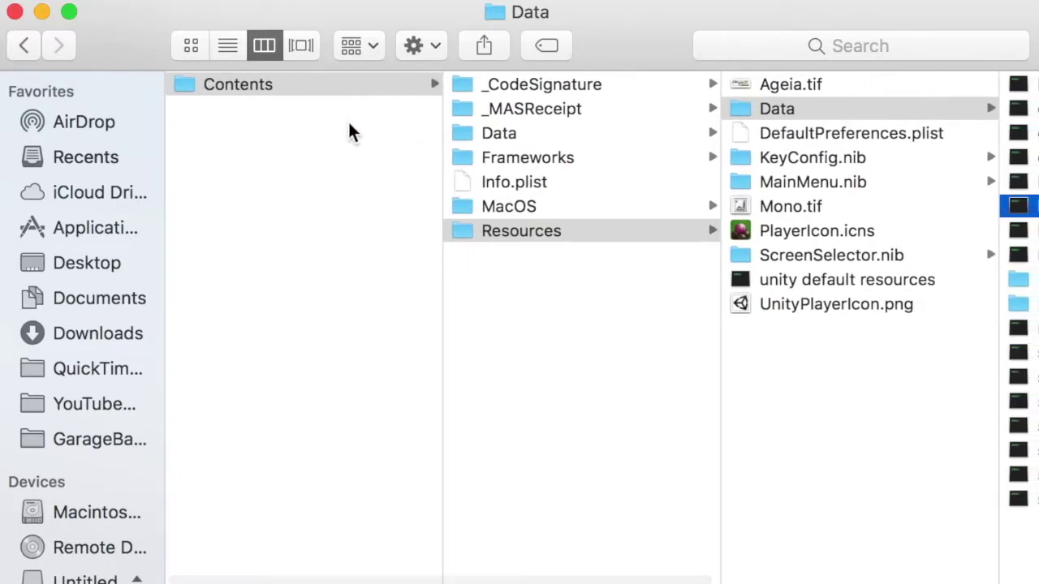
{"action": "left_click", "coordinate": [349, 126]}
{"action": "left_click", "coordinate": [310, 92]}
{"action": "right_click", "coordinate": [308, 90]}
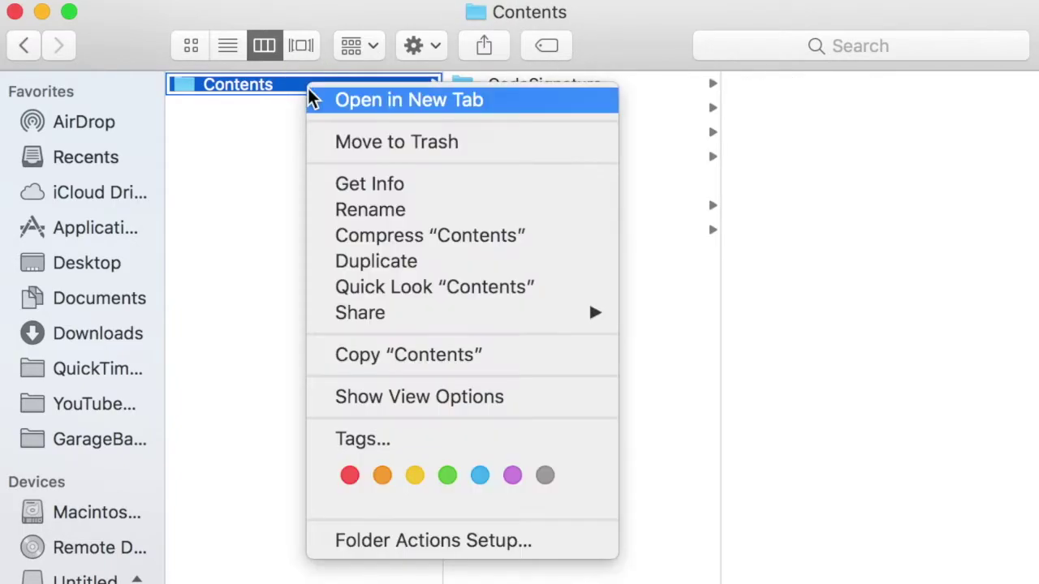
{"action": "left_click", "coordinate": [344, 187]}
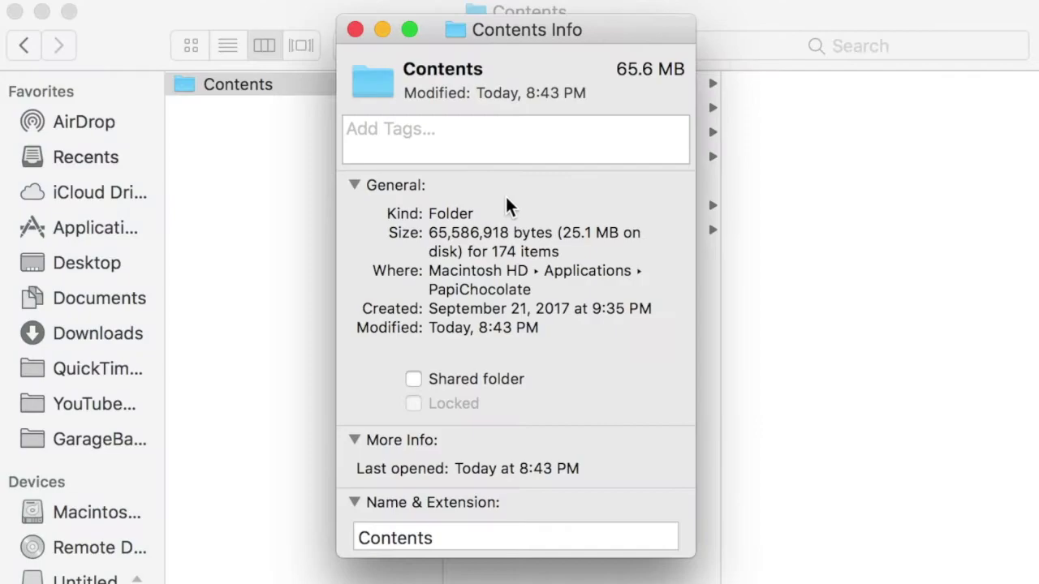
{"action": "scroll", "coordinate": [505, 205], "scroll_direction": "down", "scroll_amount": 15}
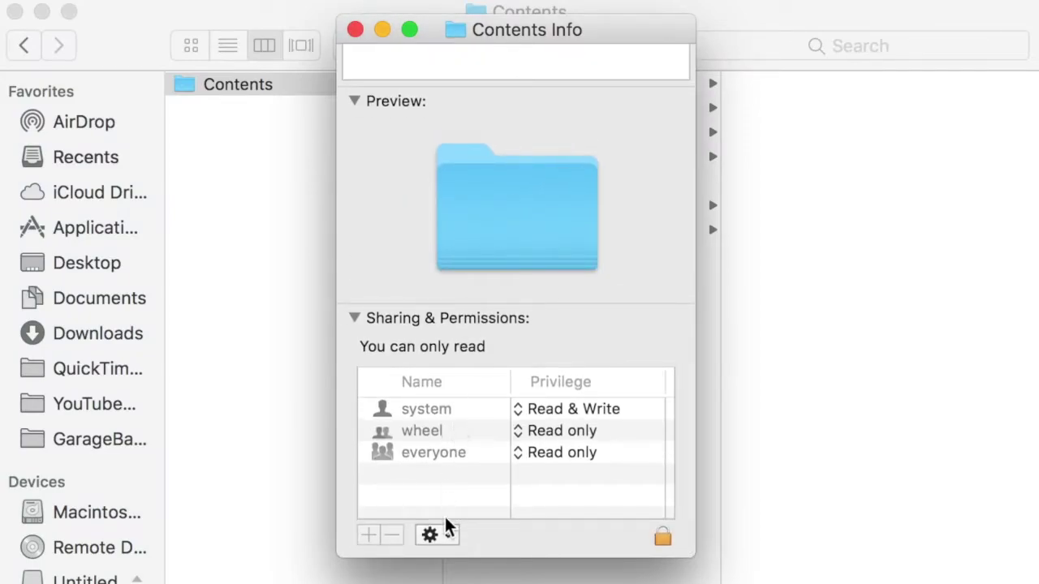
{"action": "left_click", "coordinate": [664, 539]}
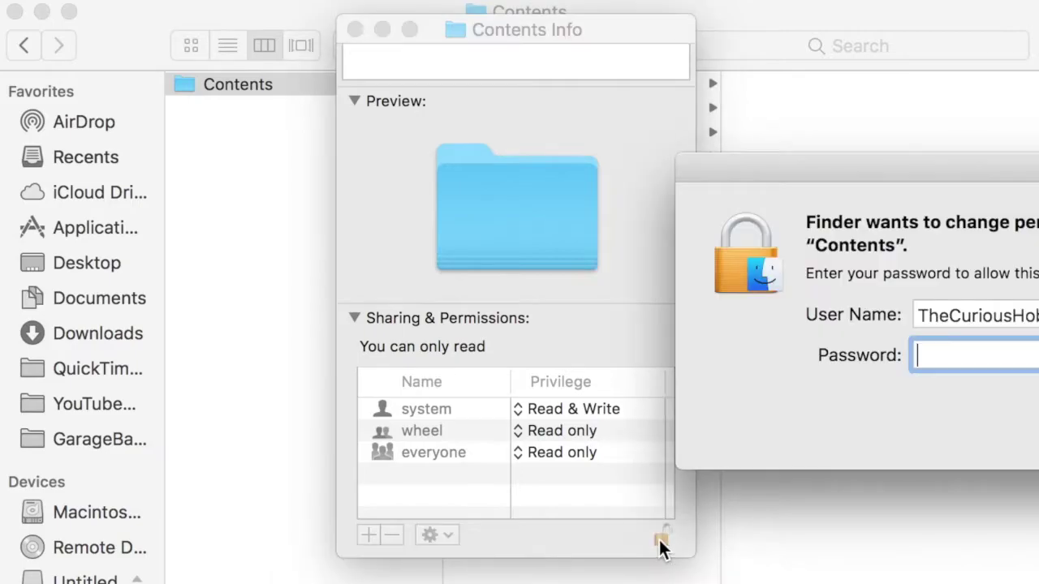
{"action": "type", "text": "••••"}
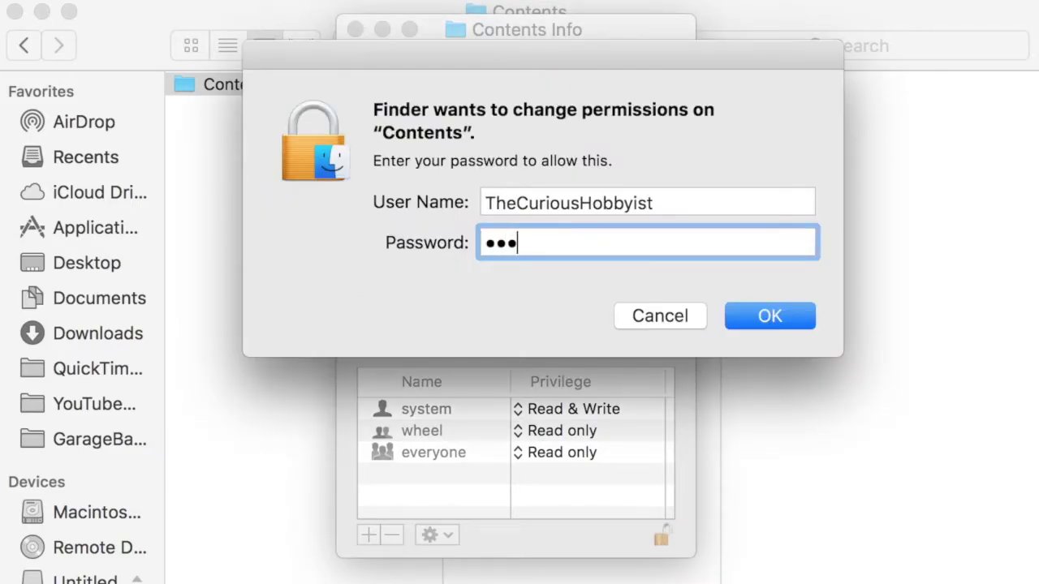
{"action": "key", "text": "Return"}
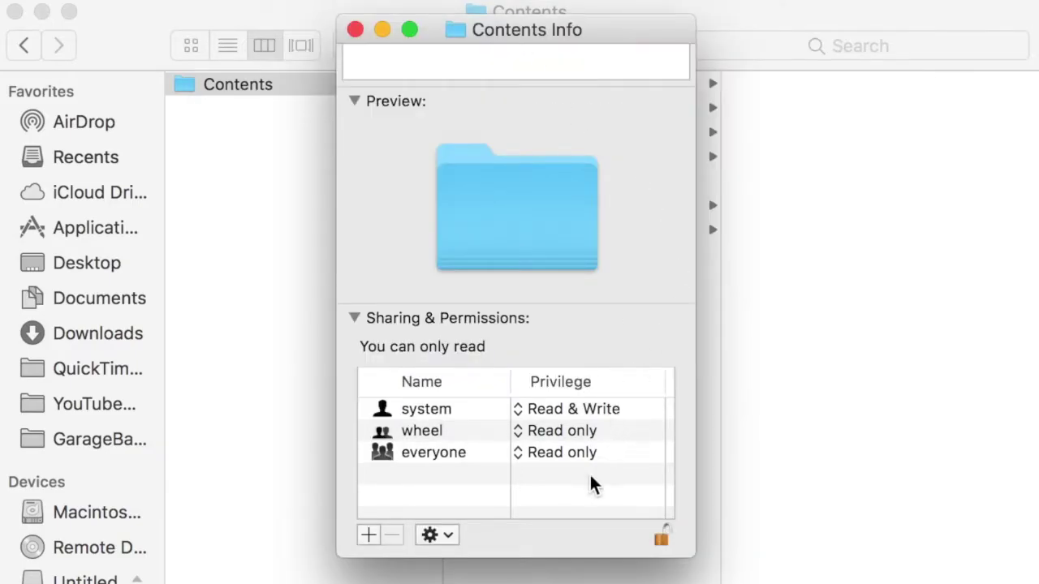
- Set the everyone privilege on the Contents folder to Read & Write and apply the permissions to all enclosed items
{"action": "left_click", "coordinate": [542, 453]}
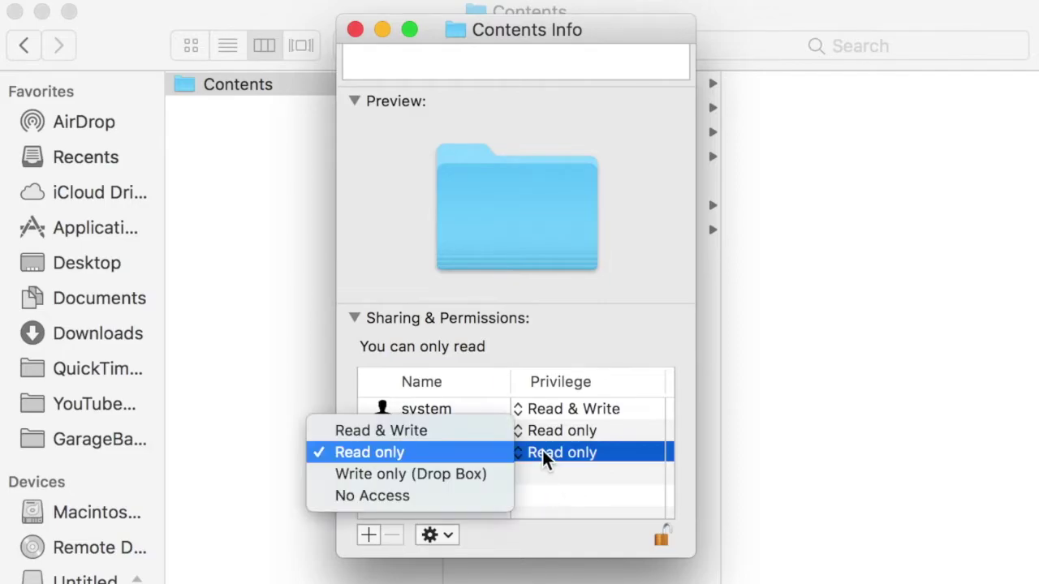
{"action": "left_click", "coordinate": [461, 437]}
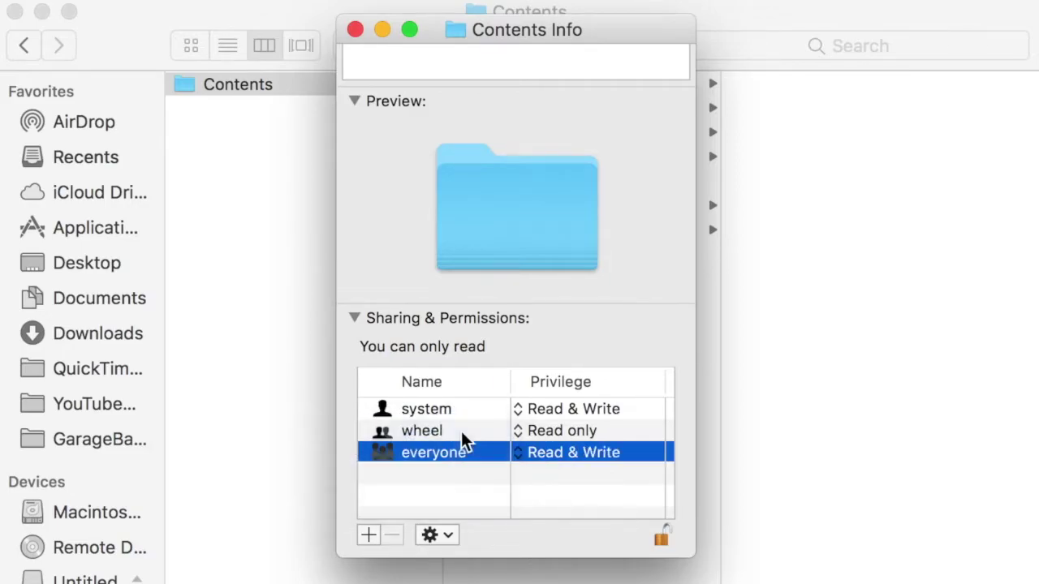
{"action": "left_click", "coordinate": [441, 532]}
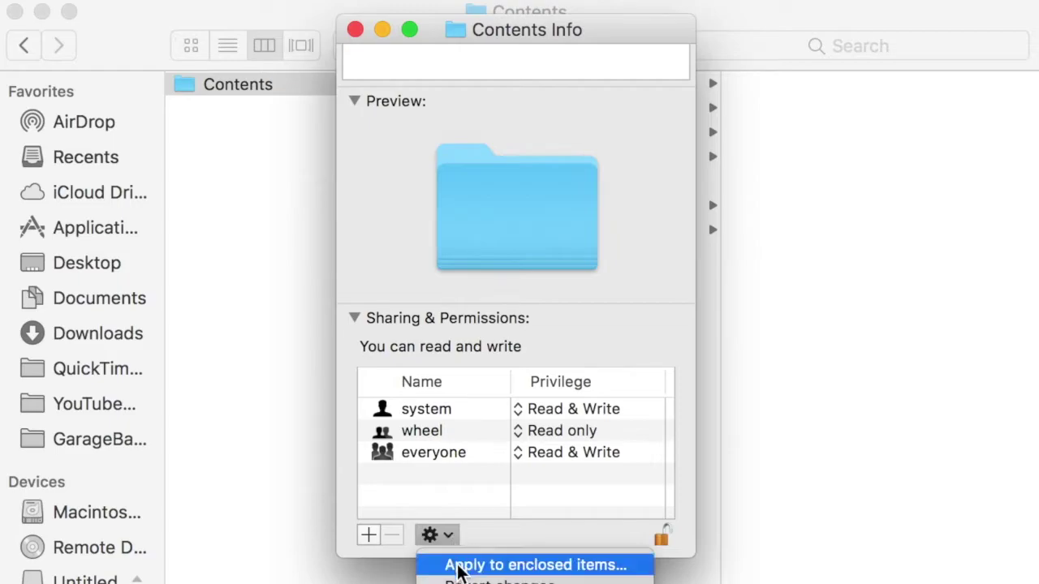
{"action": "left_click", "coordinate": [460, 566]}
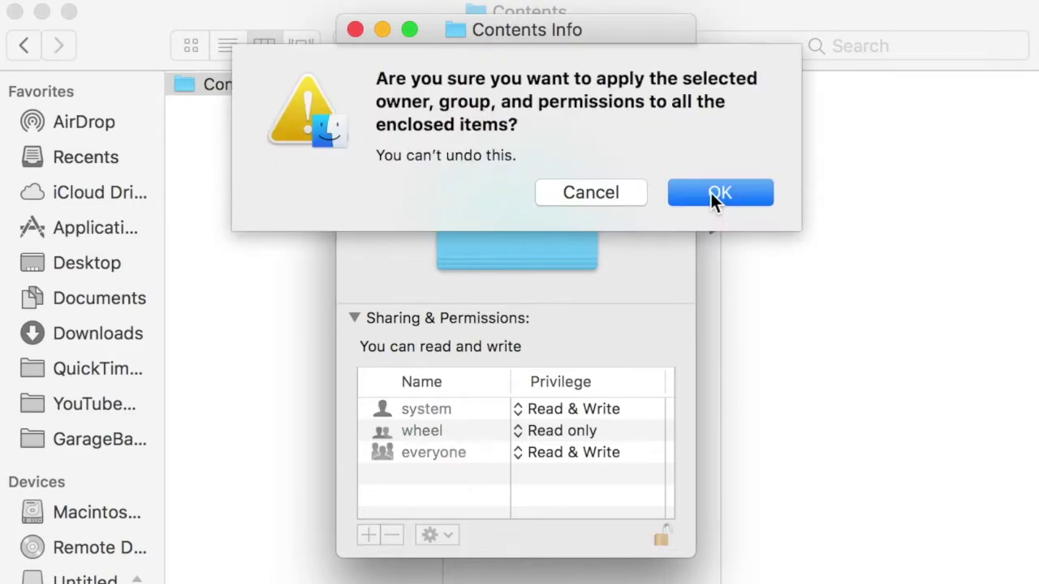
{"action": "left_click", "coordinate": [710, 193]}
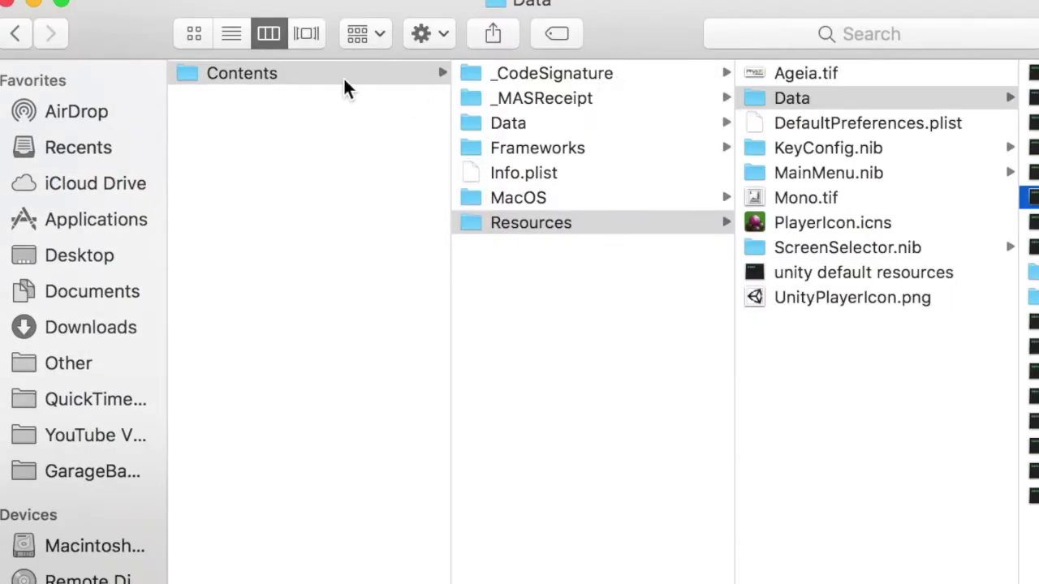
{"action": "left_click", "coordinate": [342, 79]}
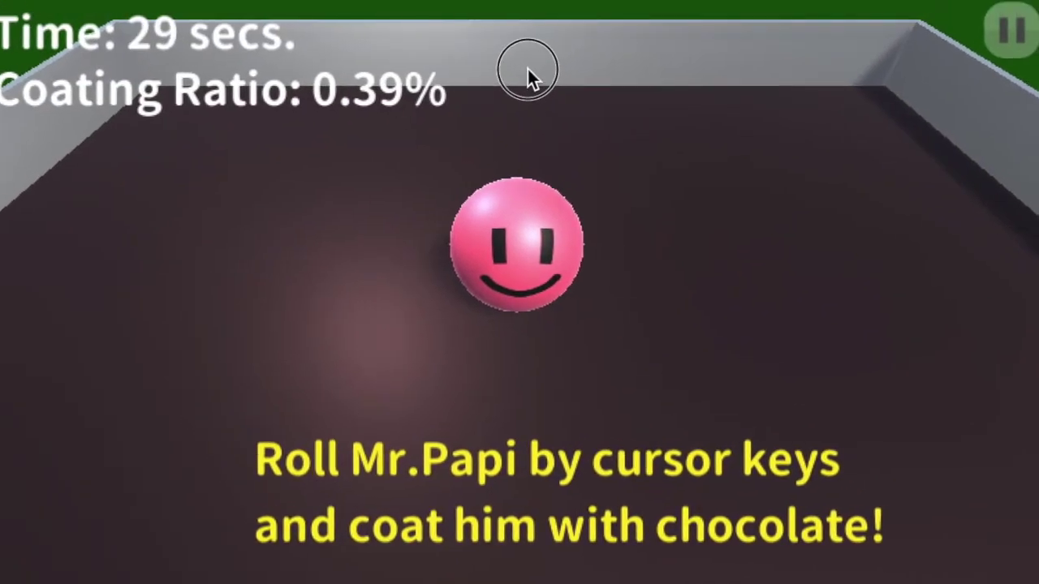
- Switch to PapiChocolate and test the swapped levels by playing a round, retrying, checking the settings and starting play again
{"action": "key", "text": "Down"}
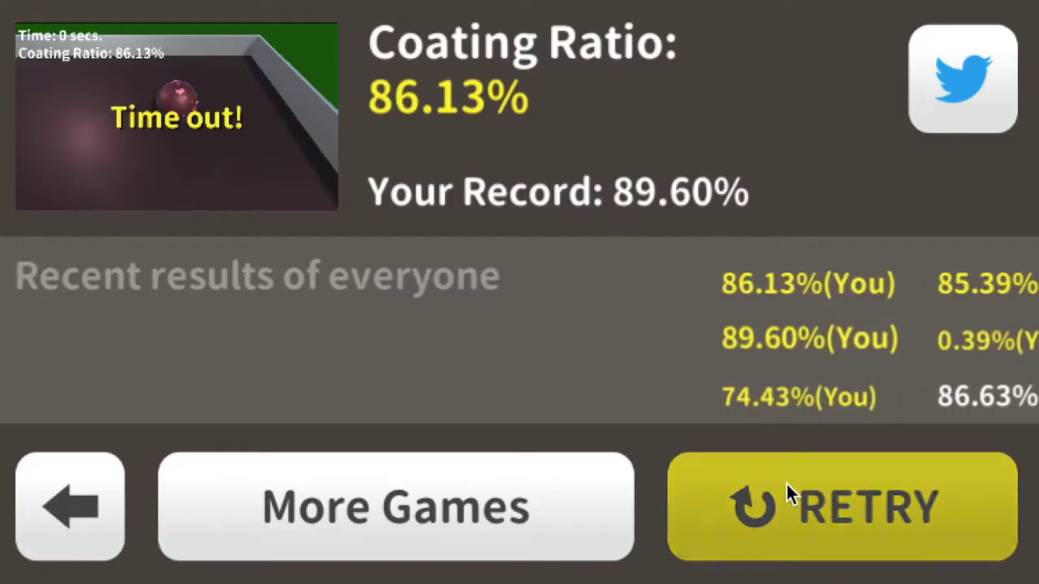
{"action": "left_click", "coordinate": [786, 486]}
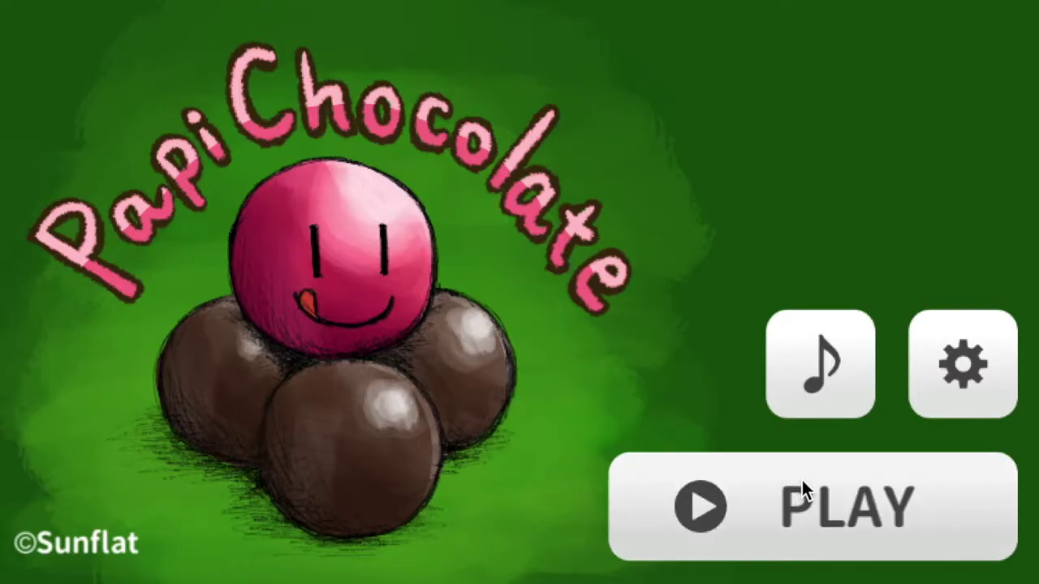
{"action": "left_click", "coordinate": [949, 339]}
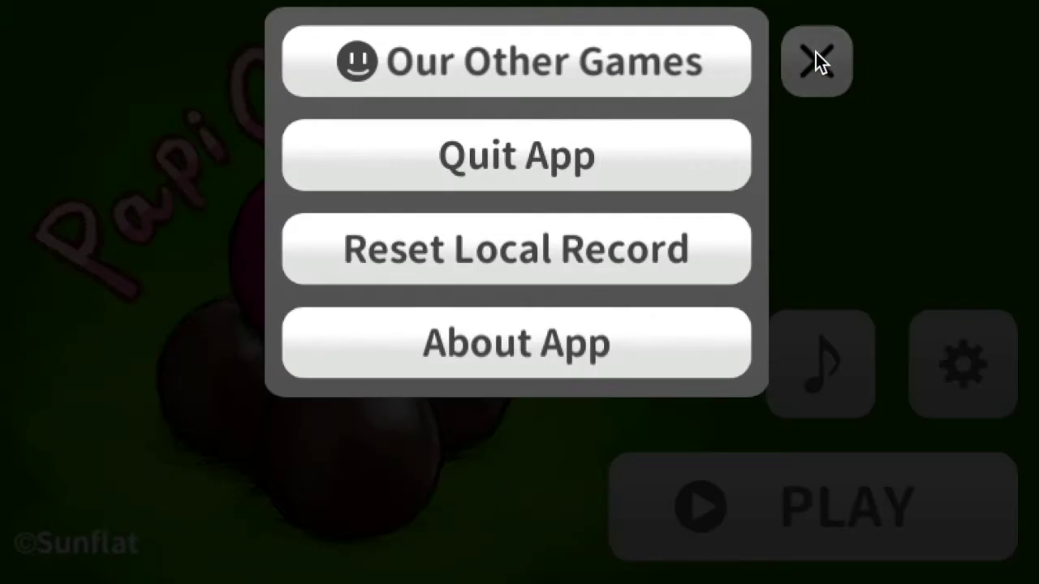
{"action": "left_click", "coordinate": [816, 54]}
{"action": "left_click", "coordinate": [866, 483]}
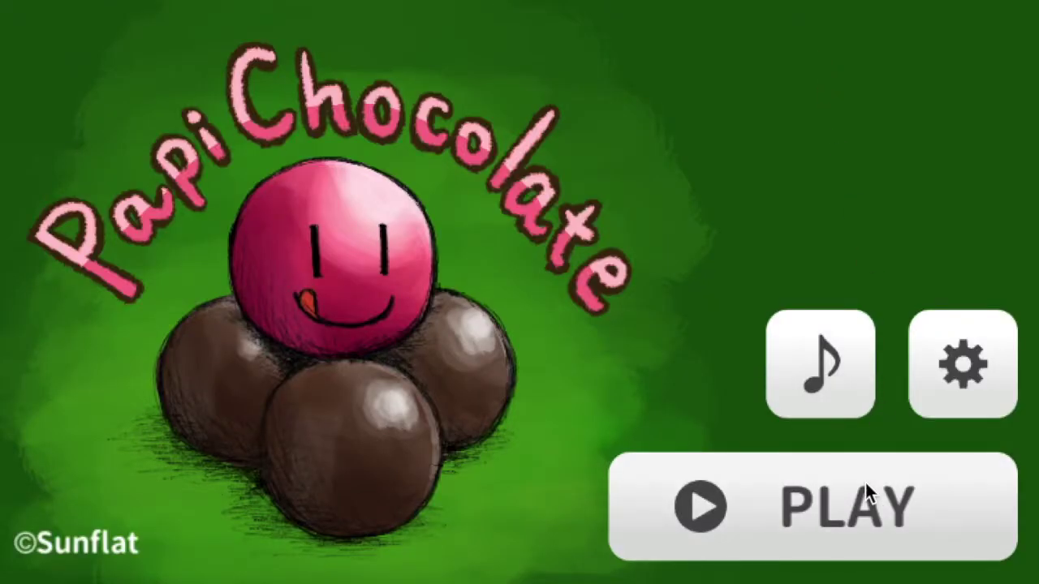
{"action": "left_click", "coordinate": [797, 495]}
{"action": "left_click", "coordinate": [786, 500]}
{"action": "left_click", "coordinate": [786, 496]}
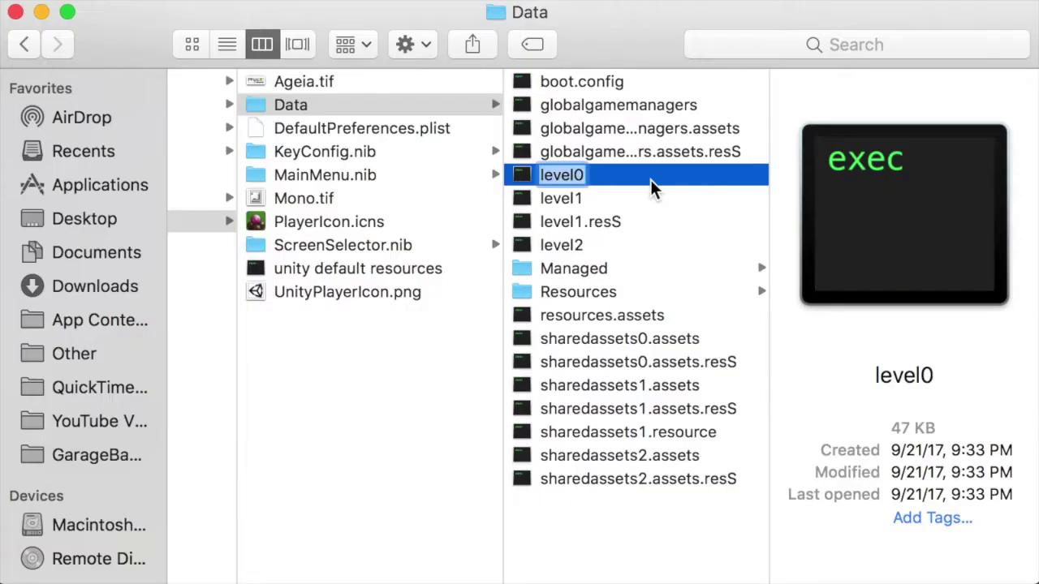
- Back in the Finder's Data folder, rename level0 as level and level1 as level0
{"action": "key", "text": "Right"}
{"action": "key", "text": "BackSpace"}
{"action": "key", "text": "Tab"}
{"action": "key", "text": "Right"}
{"action": "key", "text": "BackSpace"}
{"action": "type", "text": "0"}
{"action": "key", "text": "Return"}
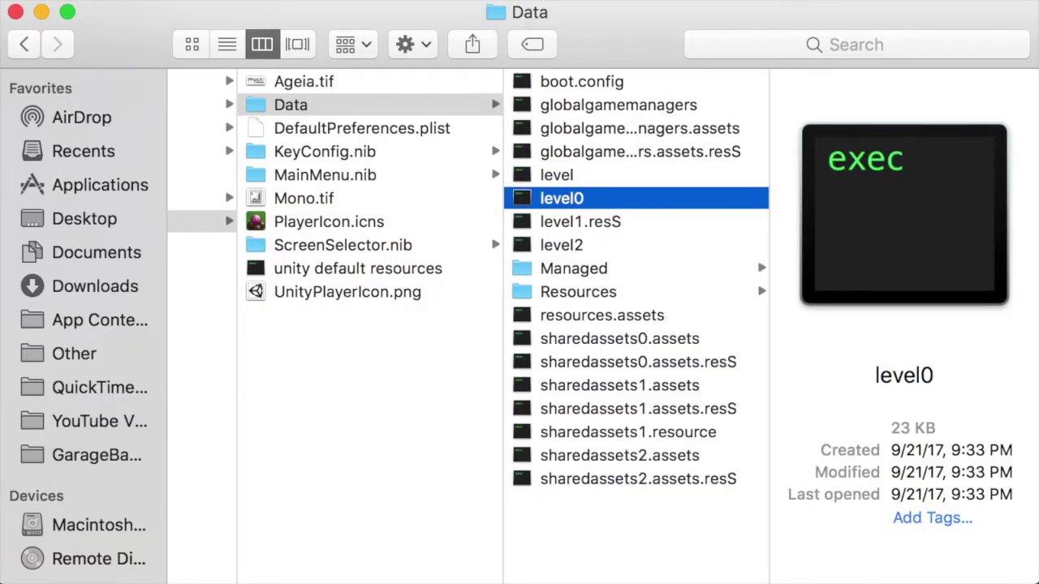
- Rename the file named level as level1 to complete the swap of the first two levels
{"action": "key", "text": "Up"}
{"action": "key", "text": "Return"}
{"action": "key", "text": "Right"}
{"action": "type", "text": "1"}
{"action": "key", "text": "Tab"}
- Rename the level2 file as level to free up its name
{"action": "key", "text": "Down"}
{"action": "key", "text": "Return"}
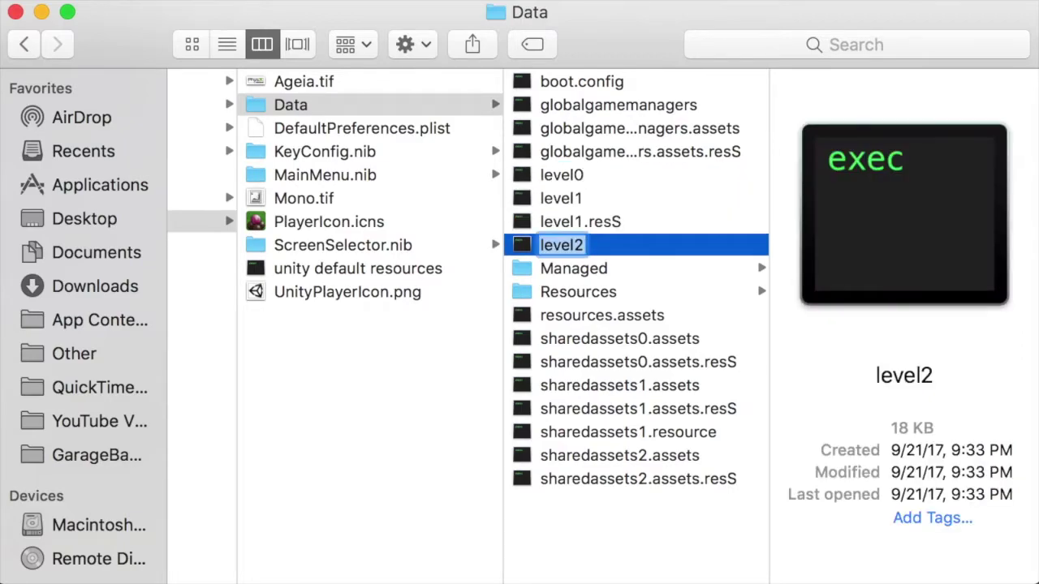
{"action": "key", "text": "Right"}
{"action": "key", "text": "BackSpace"}
{"action": "key", "text": "Return"}
- Rename the level1 file as level2
{"action": "key", "text": "Down"}
{"action": "key", "text": "Down"}
{"action": "key", "text": "Return"}
{"action": "key", "text": "BackSpace"}
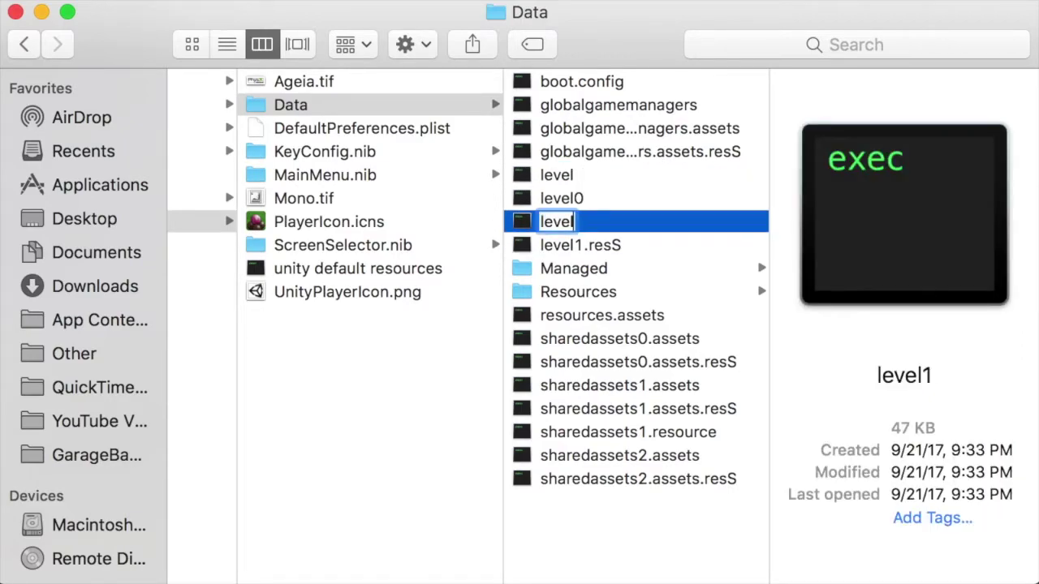
{"action": "type", "text": "2"}
{"action": "key", "text": "Return"}
- Rename the remaining file named level as level1
{"action": "key", "text": "Up"}
{"action": "key", "text": "Up"}
{"action": "key", "text": "Up"}
{"action": "key", "text": "Return"}
{"action": "type", "text": "1"}
{"action": "key", "text": "Return"}
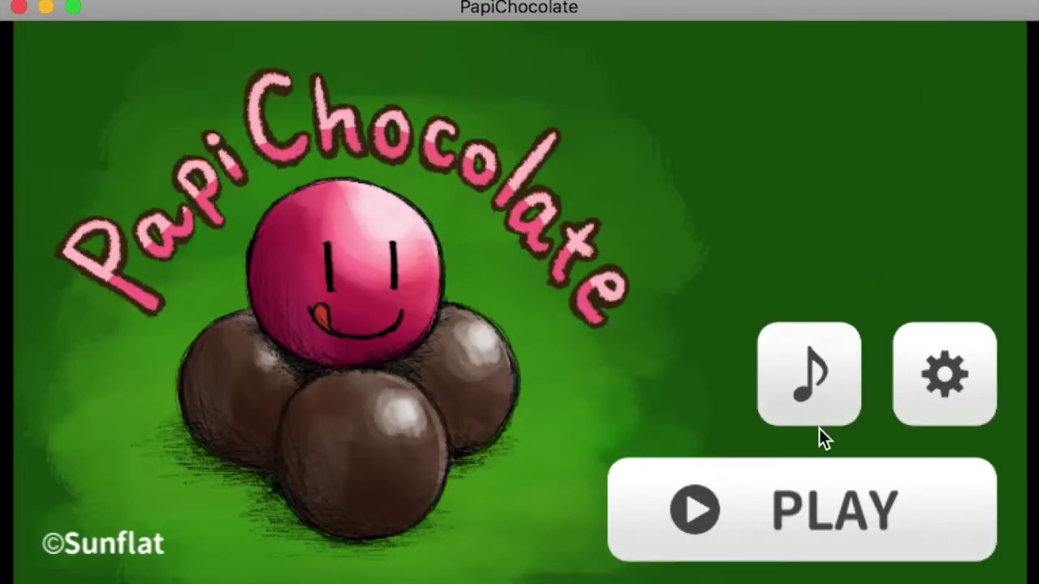
- Switch to PapiChocolate, start a game to test the new level order, and leave the results page
{"action": "left_click", "coordinate": [812, 481]}
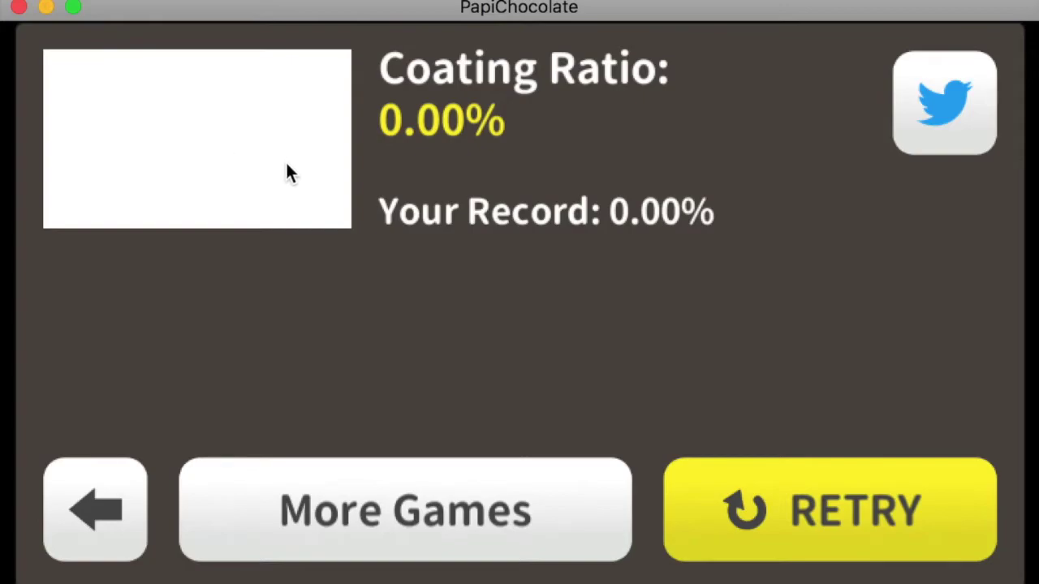
{"action": "left_click", "coordinate": [143, 506]}
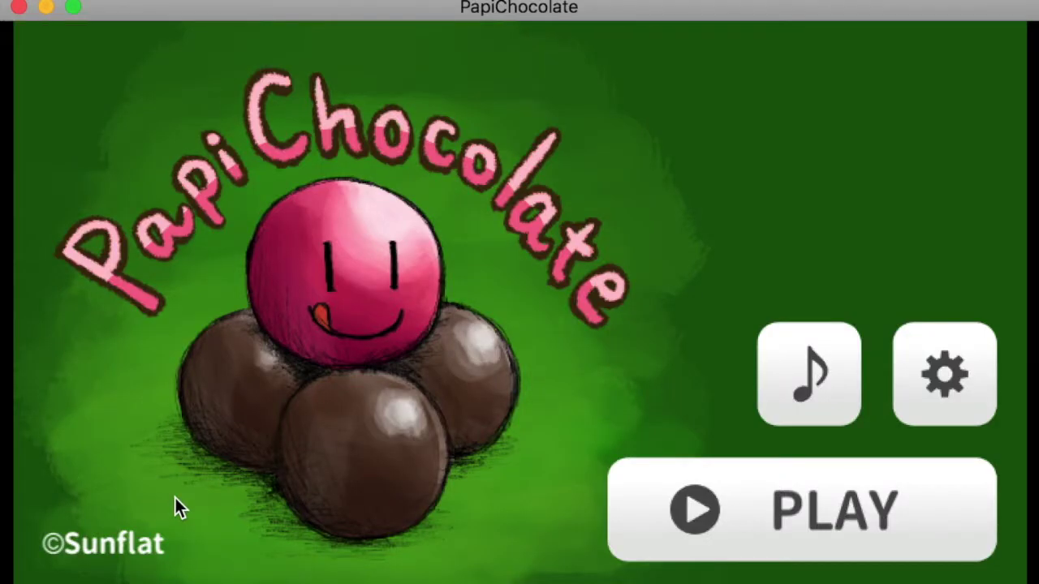
- Start PapiChocolate, return from the results page to the title screen, play again, and retry the game
{"action": "left_click", "coordinate": [771, 485]}
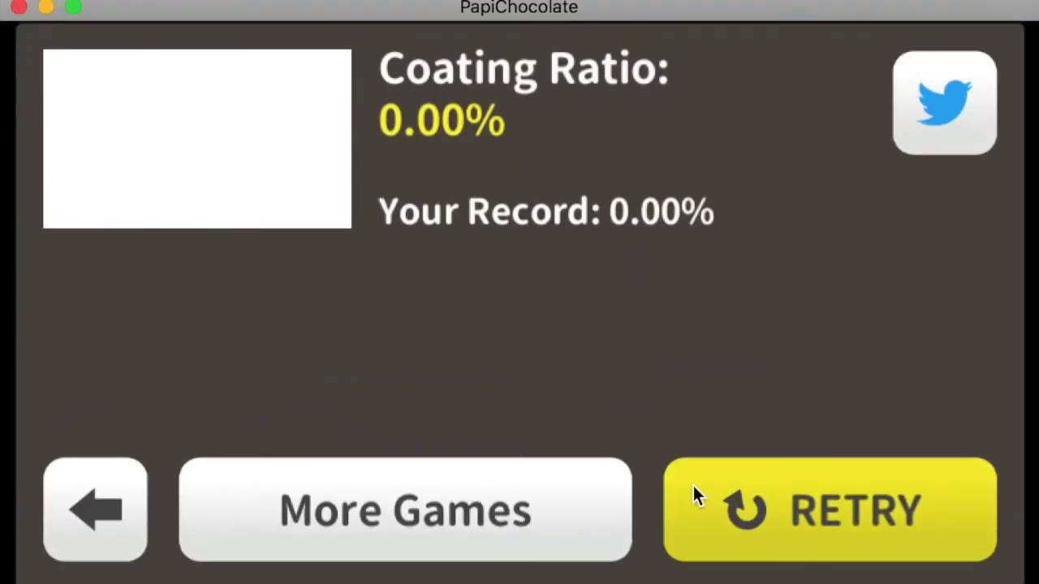
{"action": "left_click", "coordinate": [88, 504]}
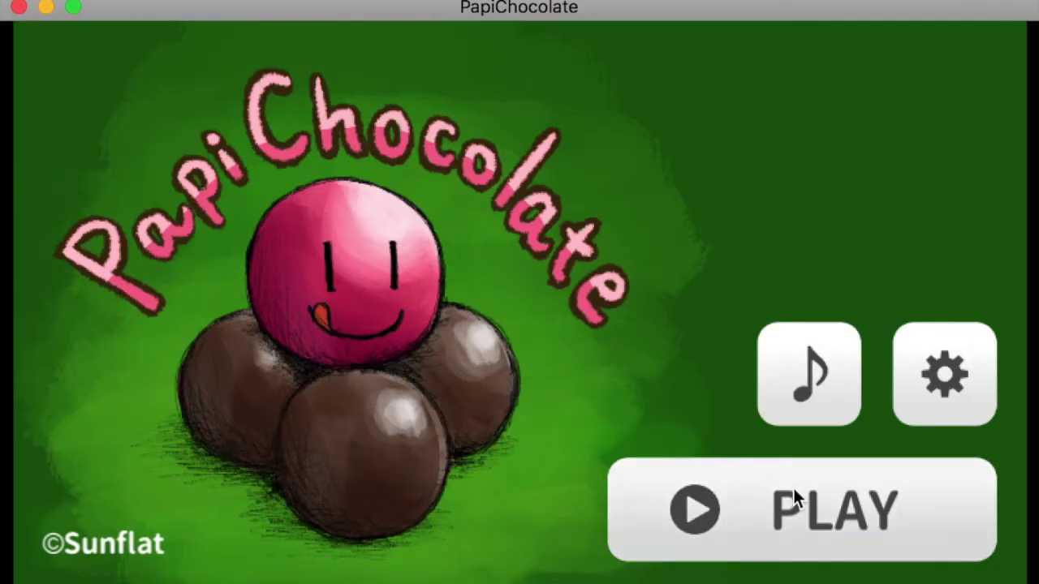
{"action": "left_click", "coordinate": [792, 495]}
{"action": "left_click", "coordinate": [837, 490]}
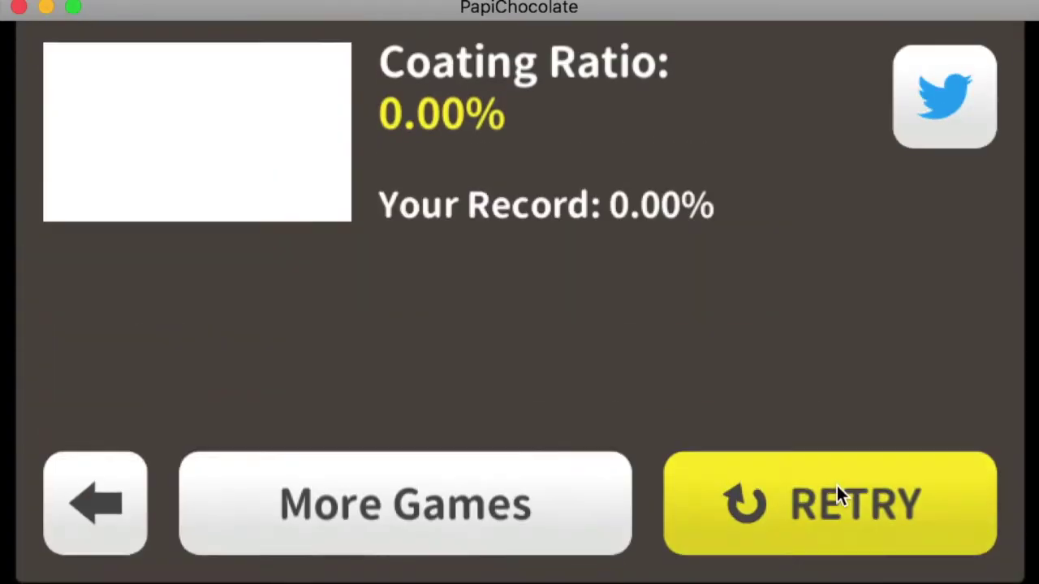
{"action": "left_click", "coordinate": [763, 494]}
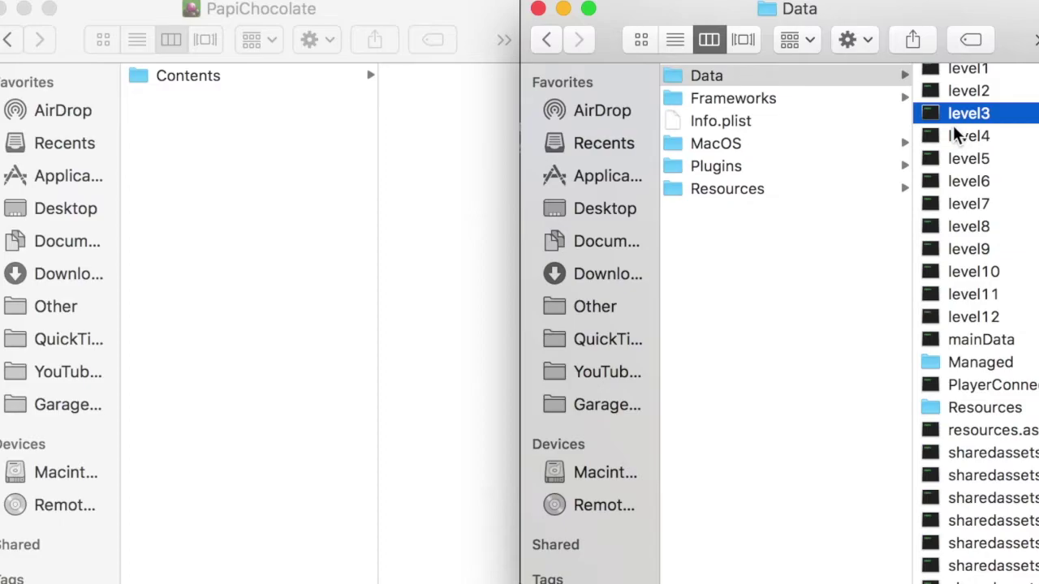
- Select the level0 file in StuntMANIA's Data folder and choose to open it with another application
{"action": "scroll", "coordinate": [953, 125], "scroll_direction": "up", "scroll_amount": 2}
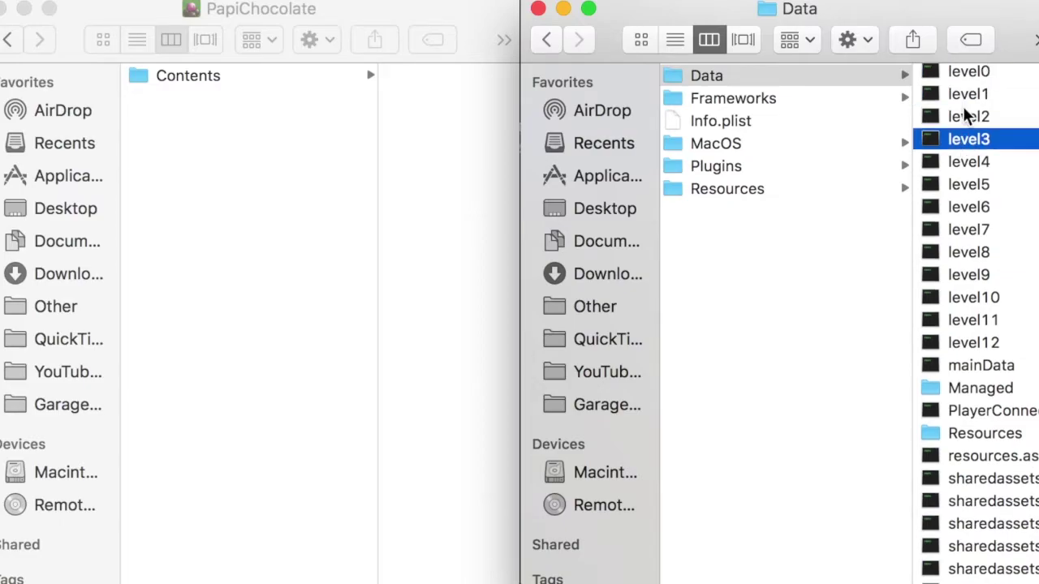
{"action": "left_click", "coordinate": [972, 76]}
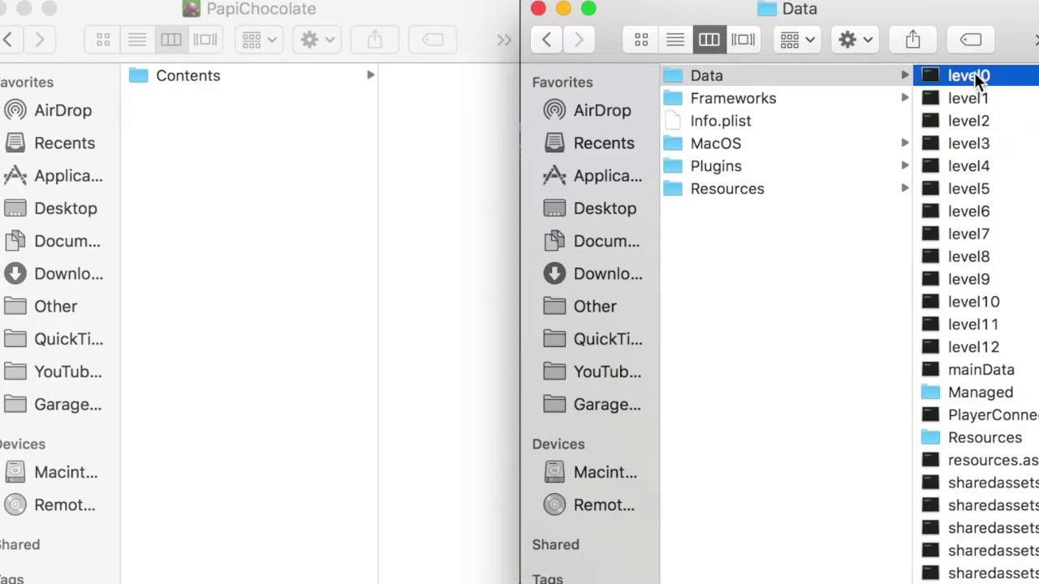
{"action": "right_click", "coordinate": [744, 77]}
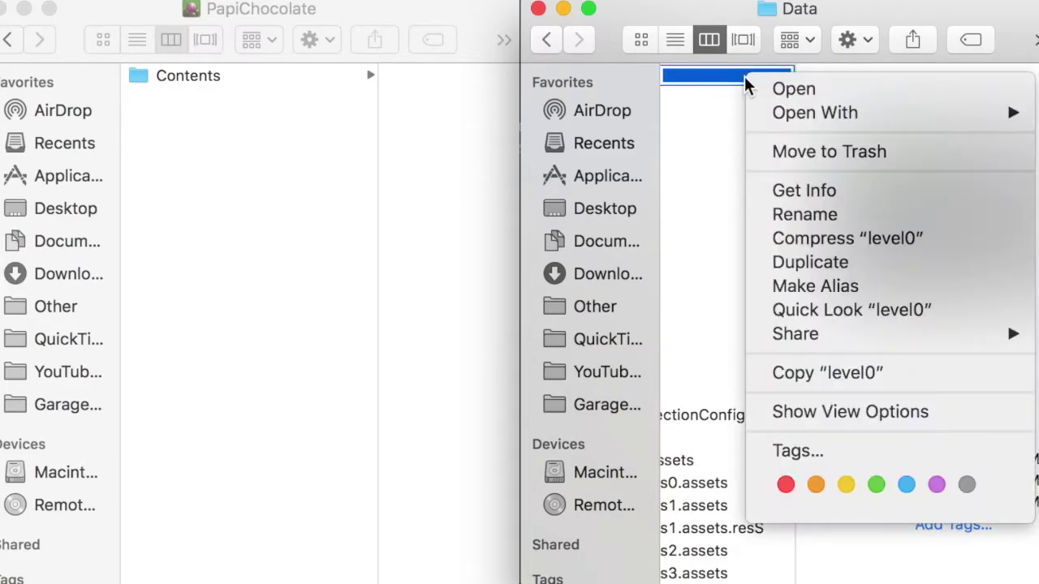
{"action": "mouse_move", "coordinate": [798, 118]}
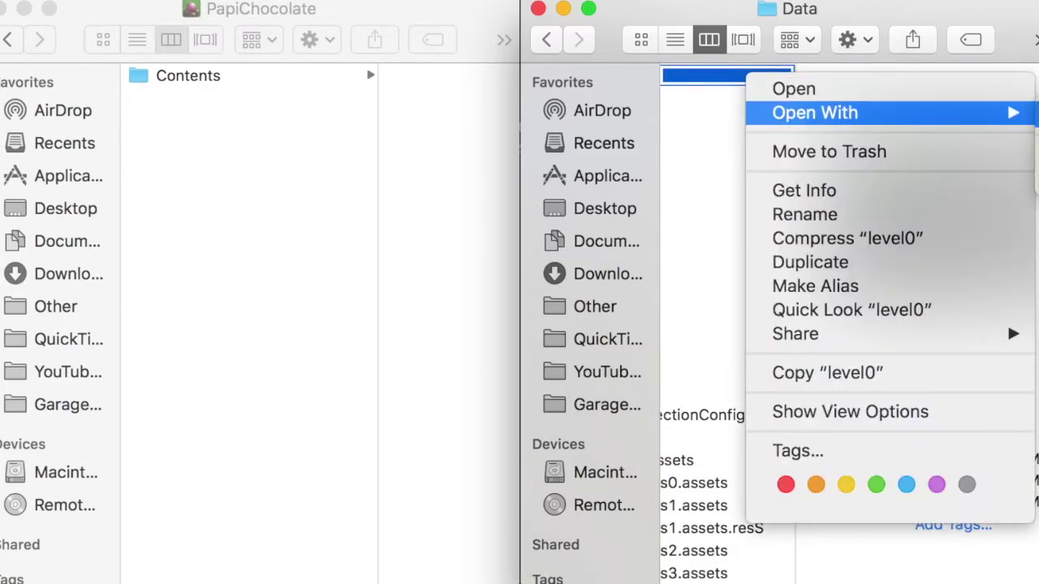
{"action": "left_click", "coordinate": [1035, 203]}
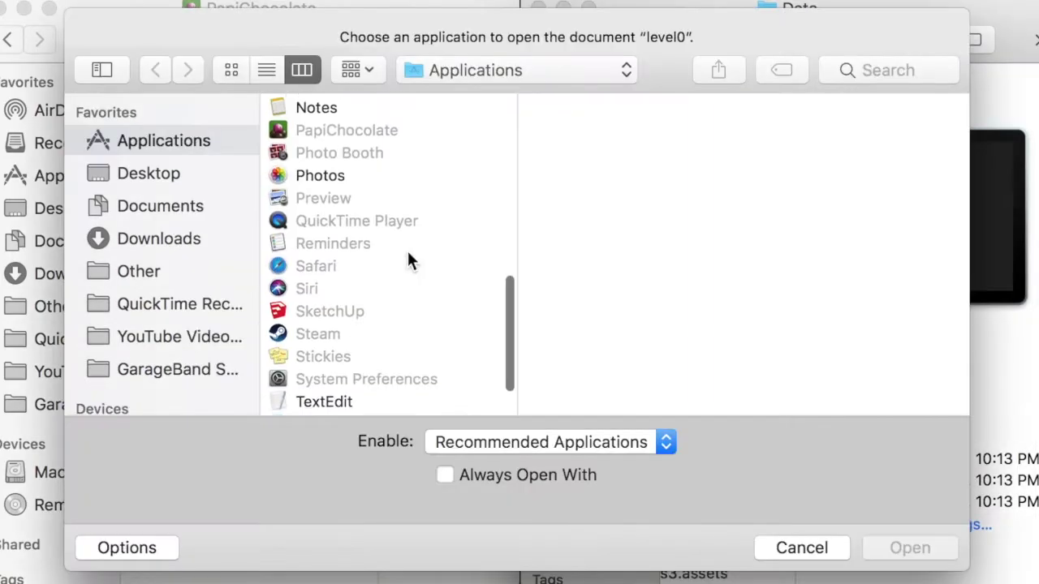
{"action": "scroll", "coordinate": [402, 235], "scroll_direction": "up", "scroll_amount": 2}
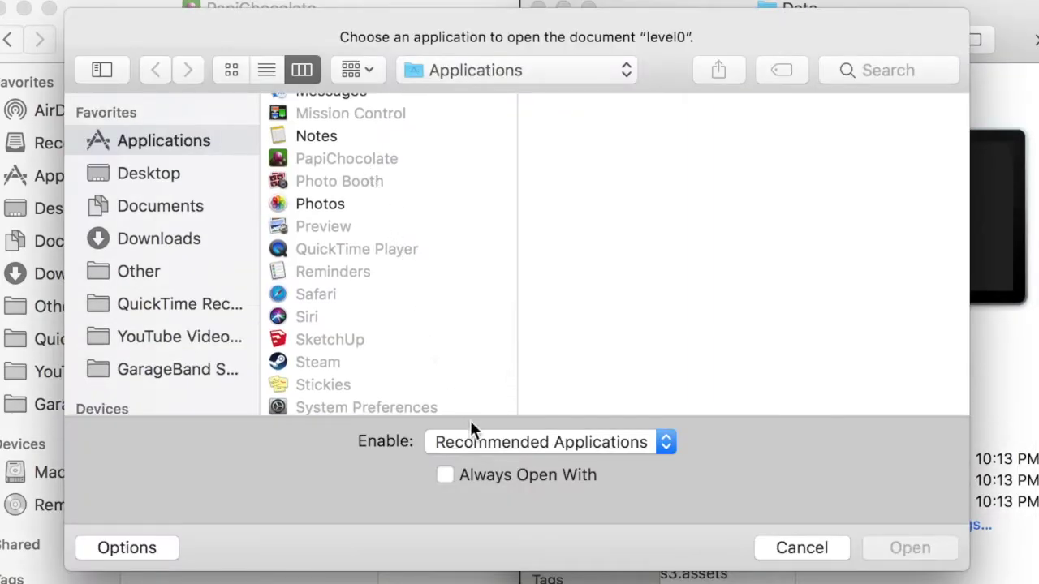
- Enable All Applications in the chooser and try to open level0 with PapiChocolate
{"action": "left_click", "coordinate": [484, 441]}
{"action": "left_click", "coordinate": [490, 463]}
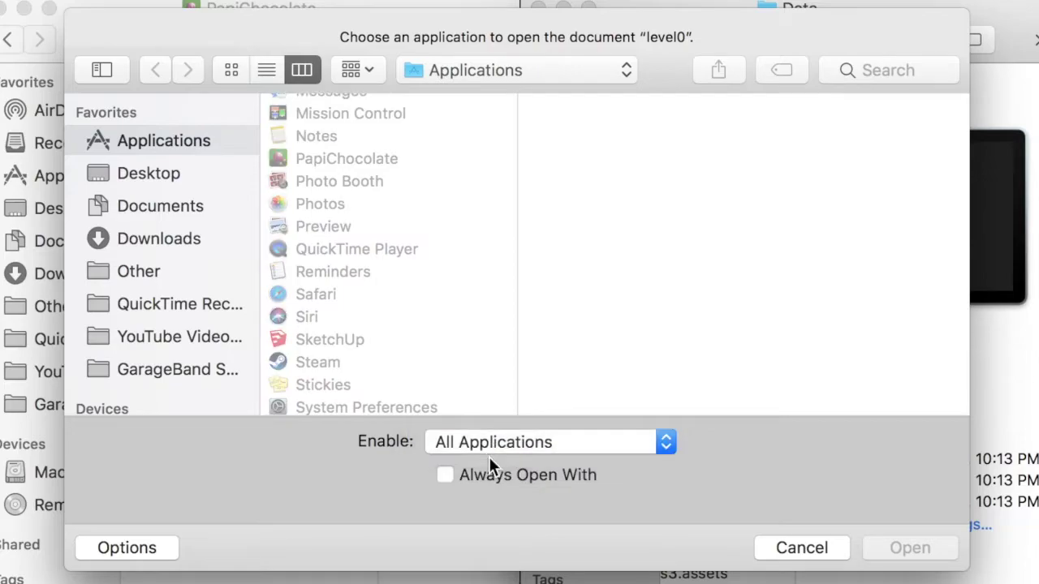
{"action": "left_click", "coordinate": [400, 158]}
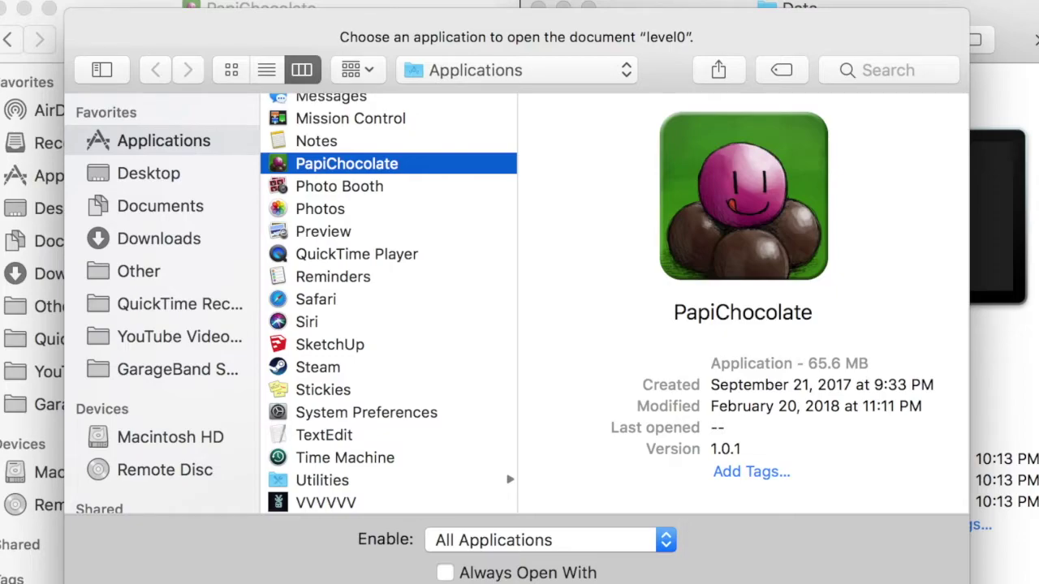
{"action": "left_click_drag", "start_coordinate": [659, 70], "coordinate": [658, 2]}
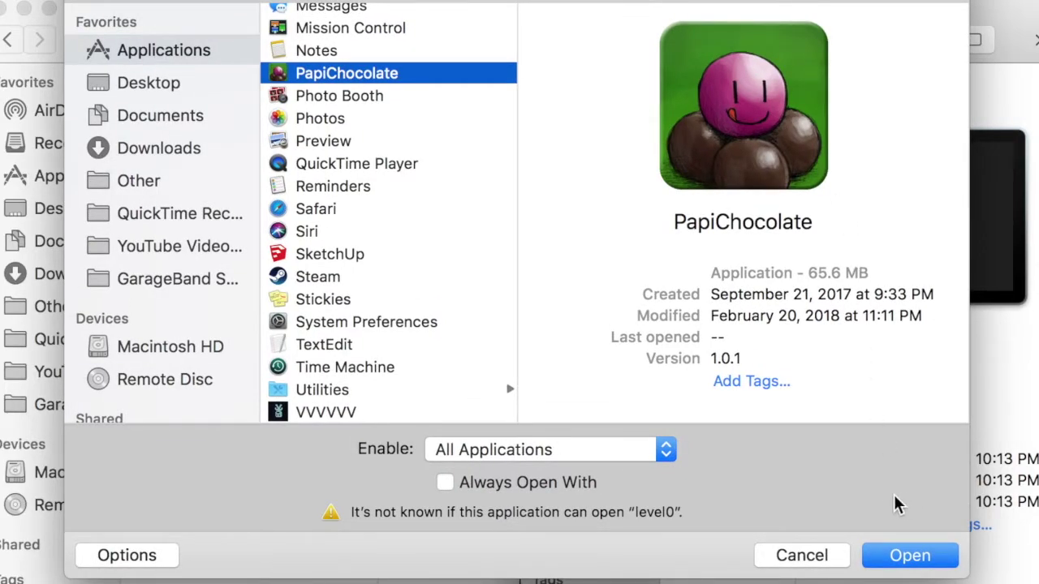
{"action": "left_click", "coordinate": [910, 560]}
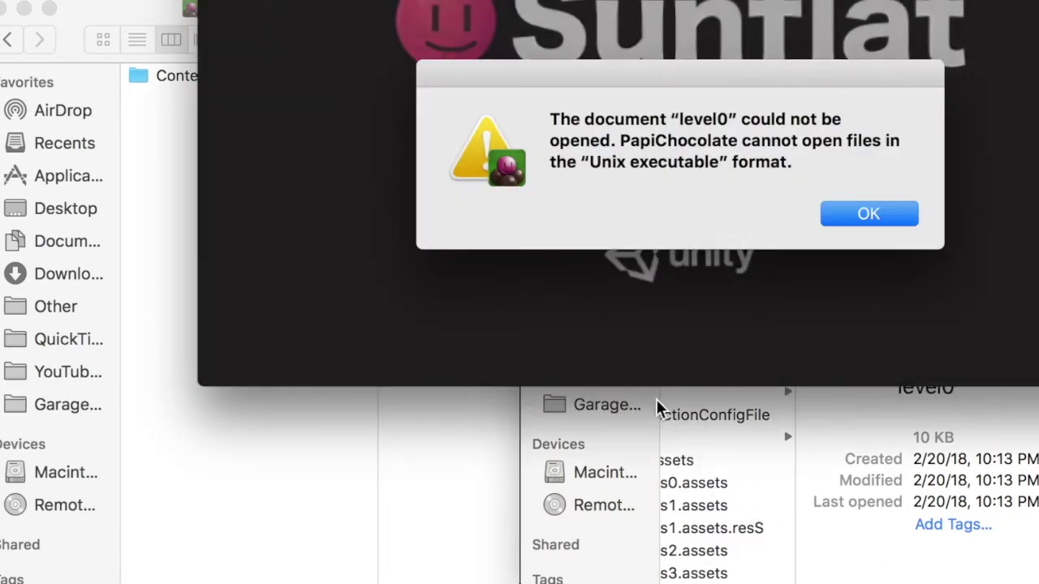
- Reposition the alert and the PapiChocolate window into view, and dismiss the alert
{"action": "left_click_drag", "start_coordinate": [657, 98], "coordinate": [549, 244]}
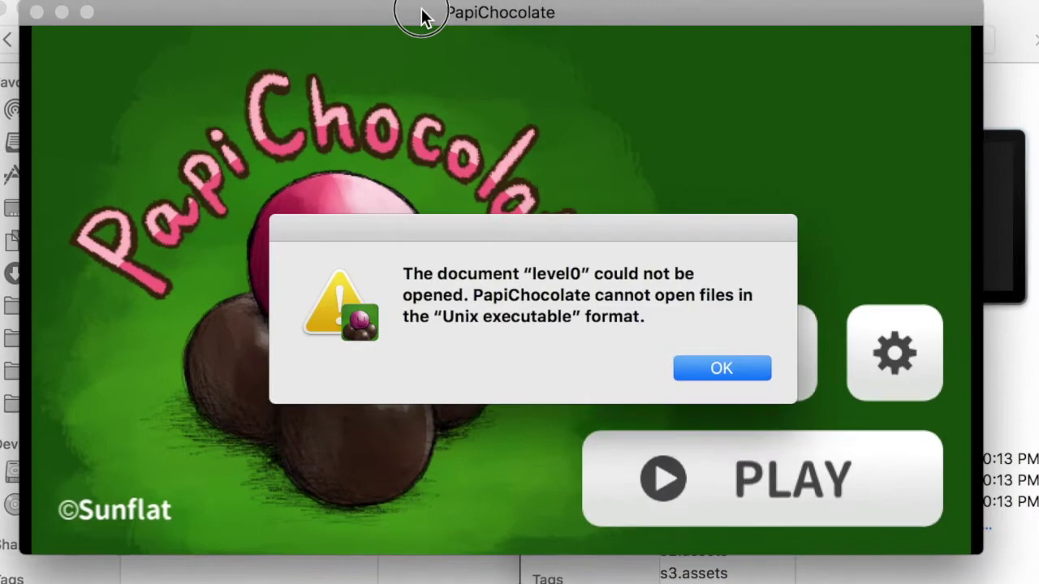
{"action": "left_click_drag", "start_coordinate": [421, 11], "coordinate": [437, 35]}
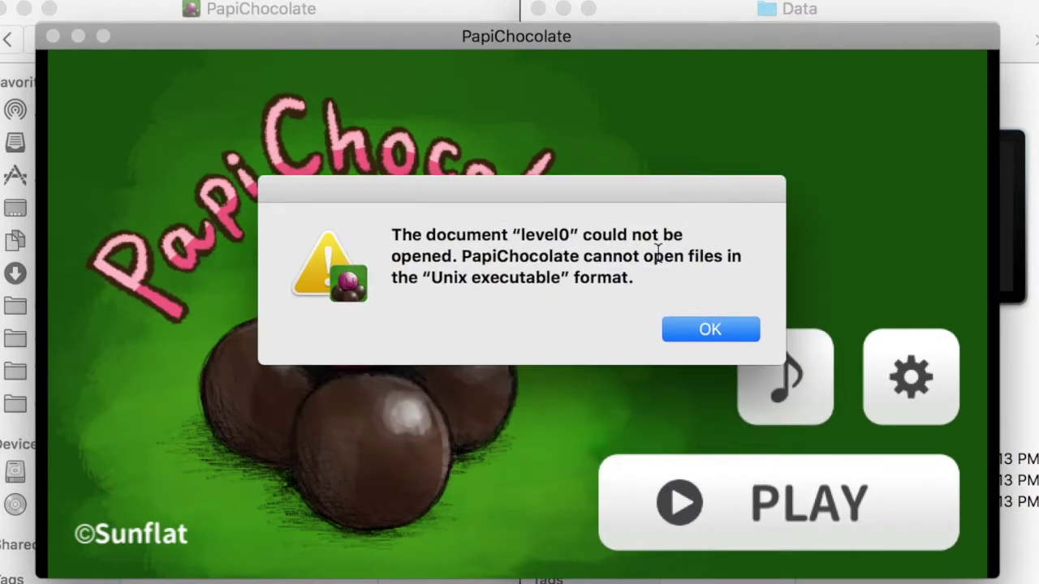
{"action": "left_click", "coordinate": [707, 331]}
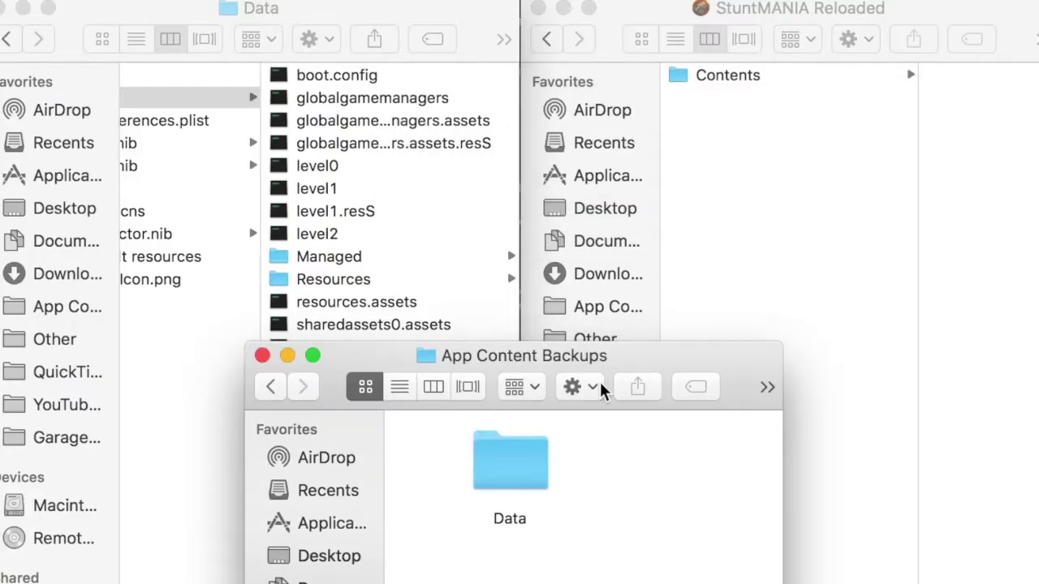
- Leave the App Content Backups folder and transfer StuntMANIA's level0 file into PapiChocolate's Data folder
{"action": "left_click", "coordinate": [511, 470]}
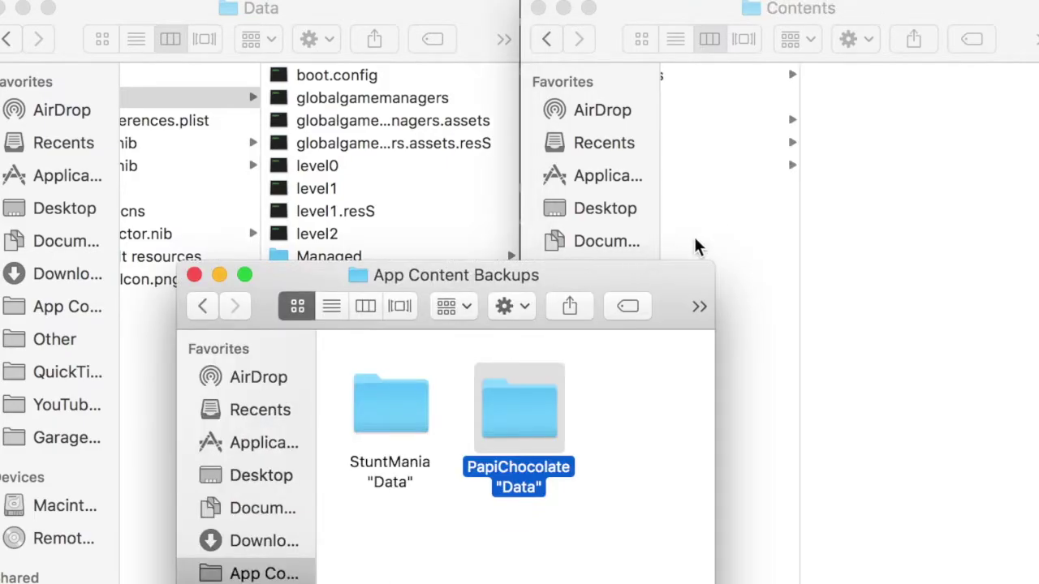
{"action": "left_click", "coordinate": [695, 237]}
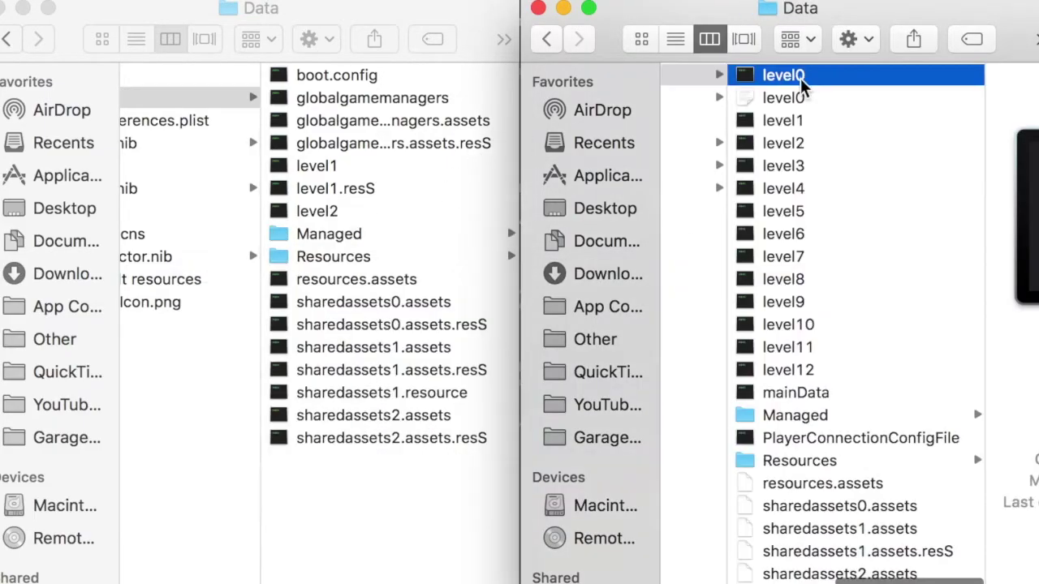
{"action": "left_click_drag", "start_coordinate": [766, 75], "coordinate": [449, 276]}
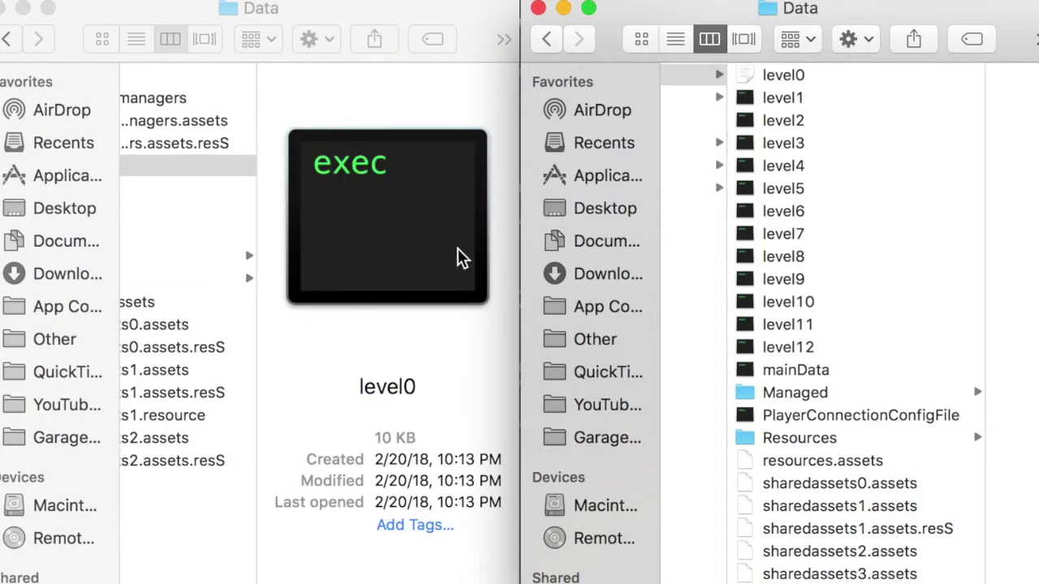
{"action": "scroll", "coordinate": [455, 256], "scroll_direction": "left", "scroll_amount": 5}
{"action": "scroll", "coordinate": [452, 246], "scroll_direction": "left", "scroll_amount": 2}
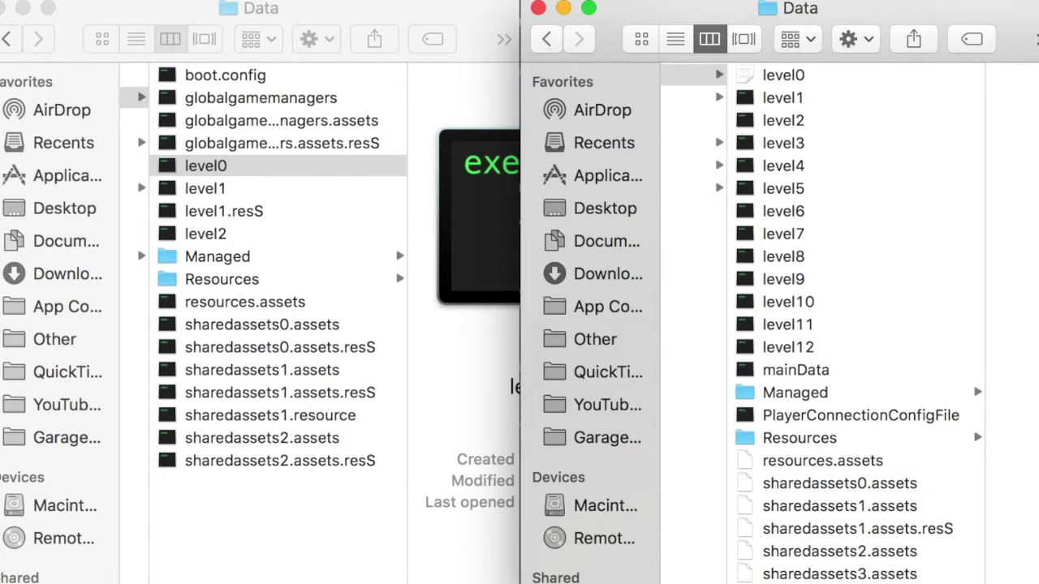
- Test PapiChocolate with the replaced level0 file and reposition its problem report for reading
{"action": "left_click", "coordinate": [606, 296]}
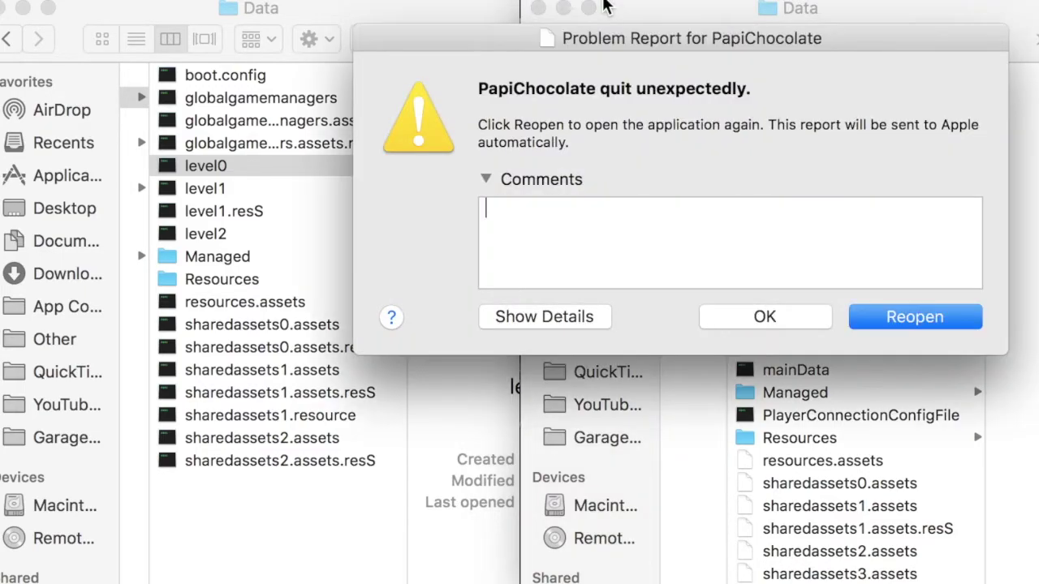
{"action": "left_click_drag", "start_coordinate": [646, 37], "coordinate": [519, 37]}
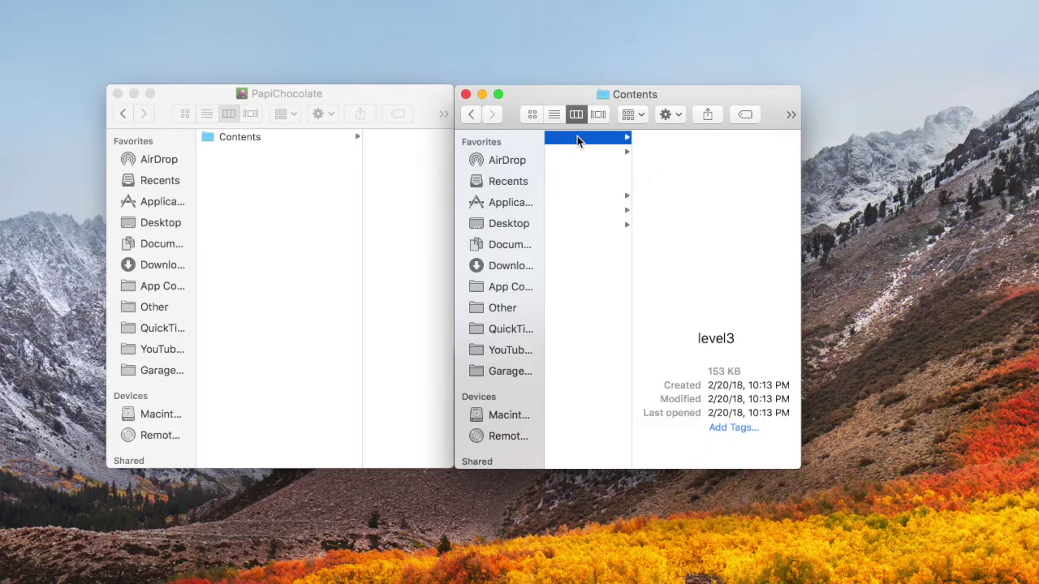
- Select level3 in StuntMANIA's Data folder, and switch to StuntMANIA Reloaded to continue with The Island level
{"action": "left_click", "coordinate": [577, 135]}
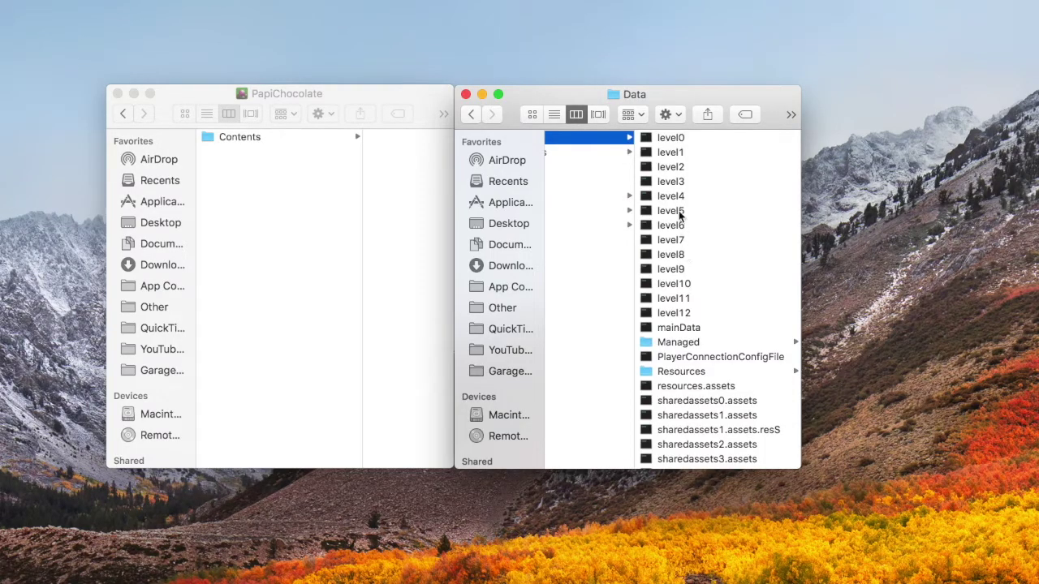
{"action": "left_click", "coordinate": [676, 182]}
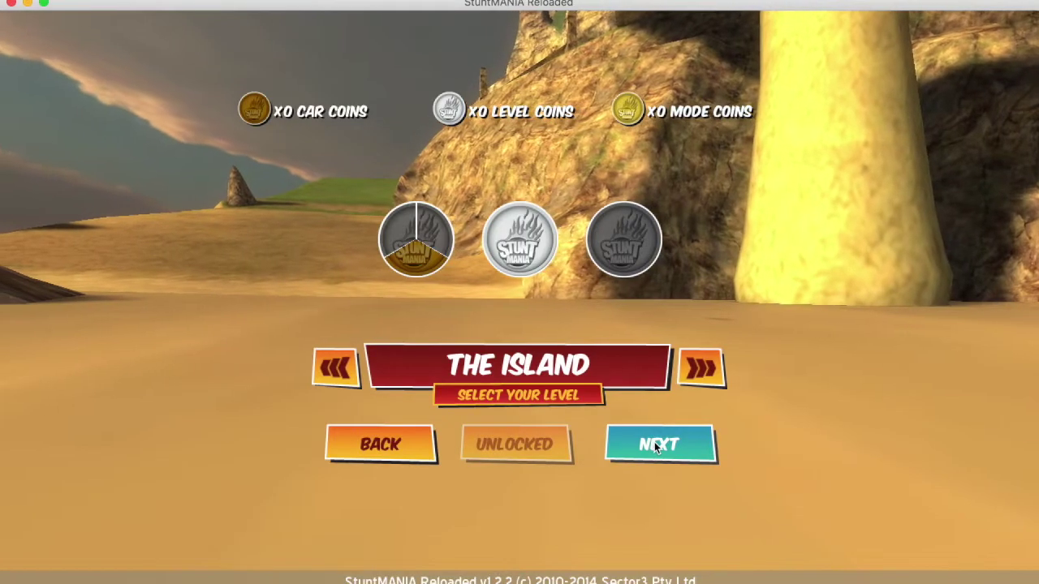
{"action": "left_click", "coordinate": [656, 441]}
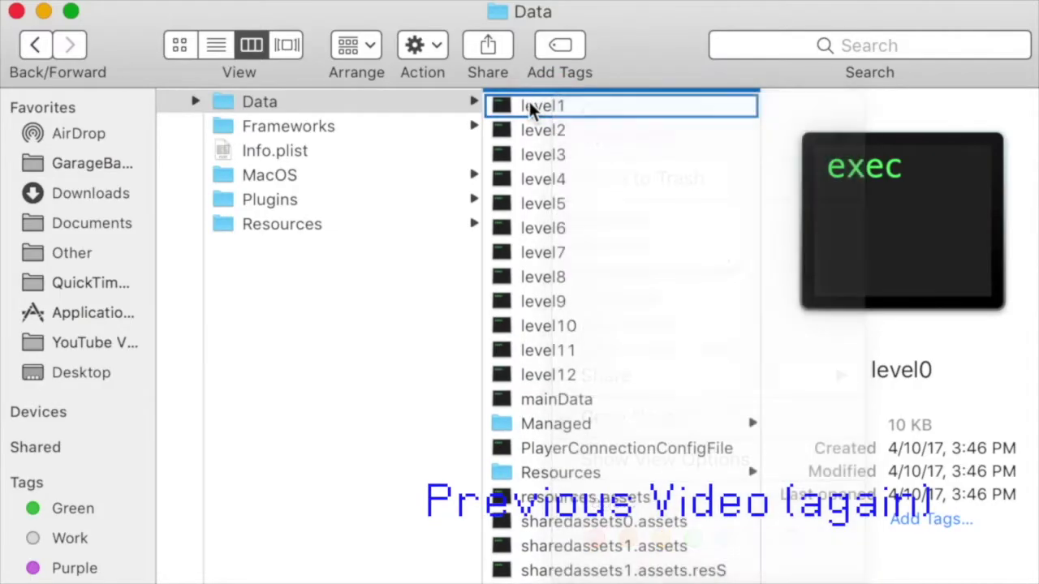
- Duplicate the level0 file in the Data folder and move level1 out into the Contents folder
{"action": "right_click", "coordinate": [540, 99]}
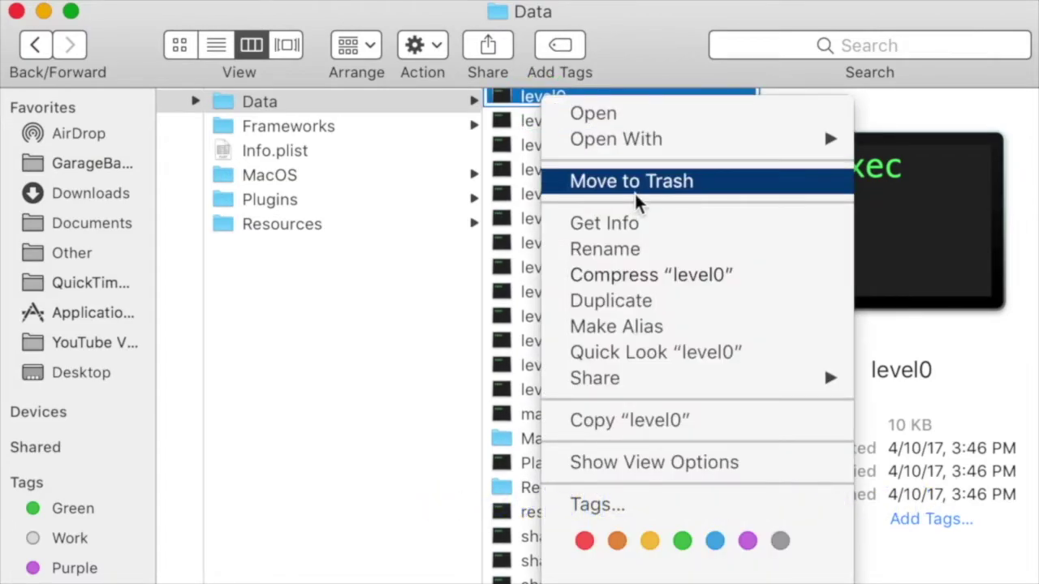
{"action": "left_click", "coordinate": [625, 302]}
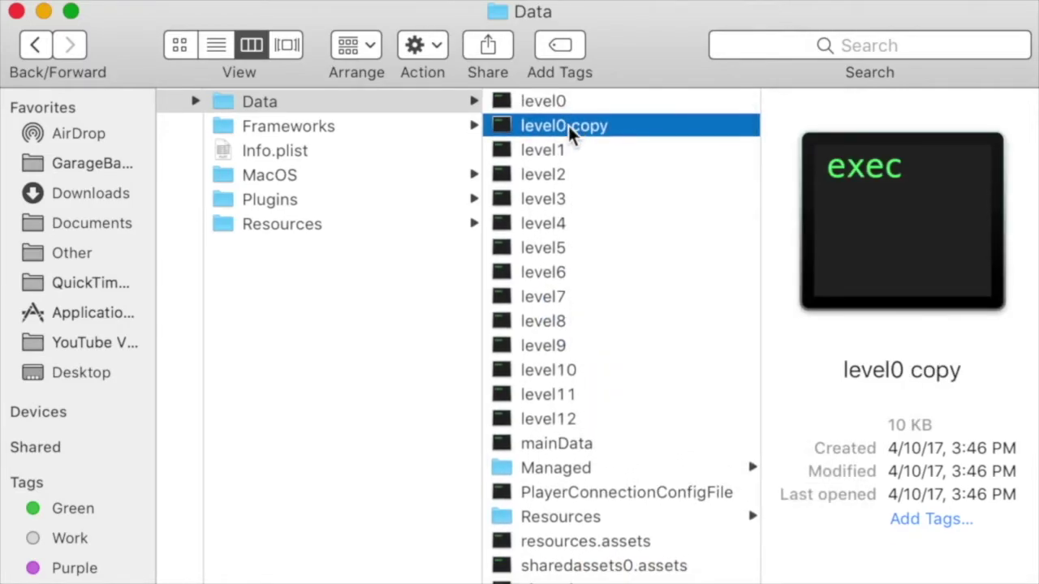
{"action": "left_click_drag", "start_coordinate": [564, 149], "coordinate": [381, 305]}
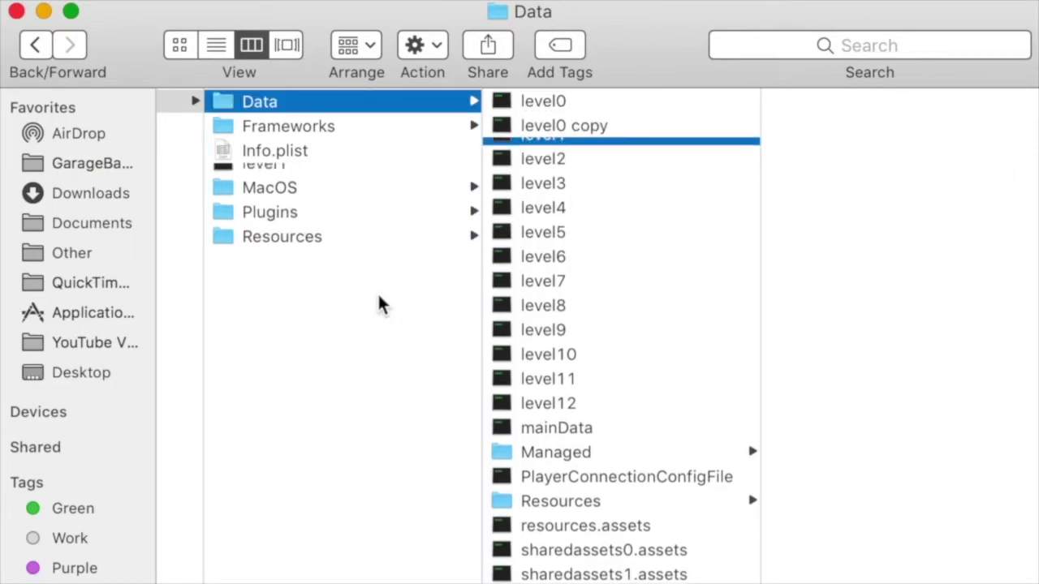
- Rename the level0 copy file in the Data folder as level1
{"action": "left_click", "coordinate": [550, 127]}
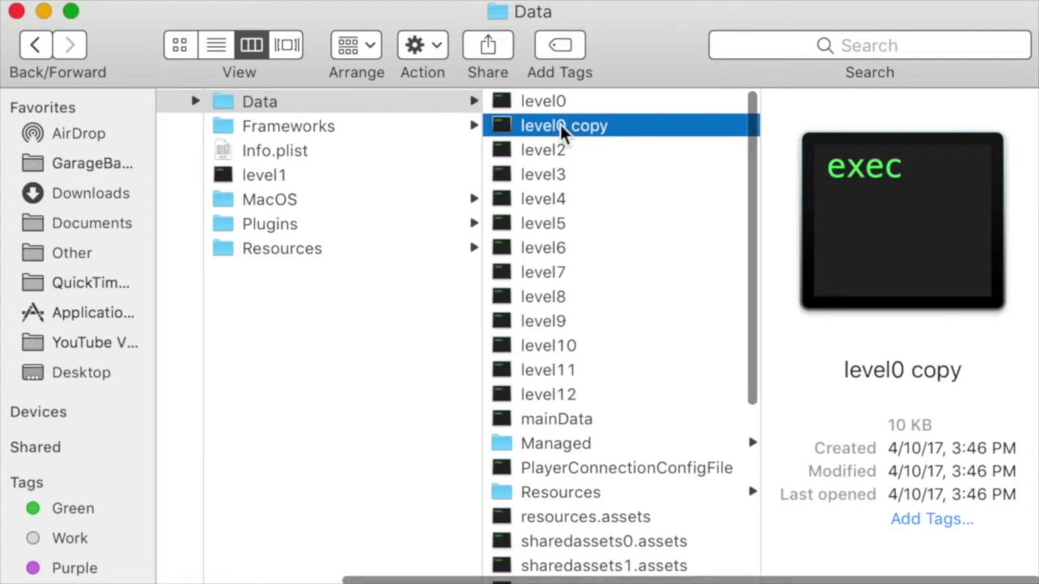
{"action": "left_click", "coordinate": [580, 132]}
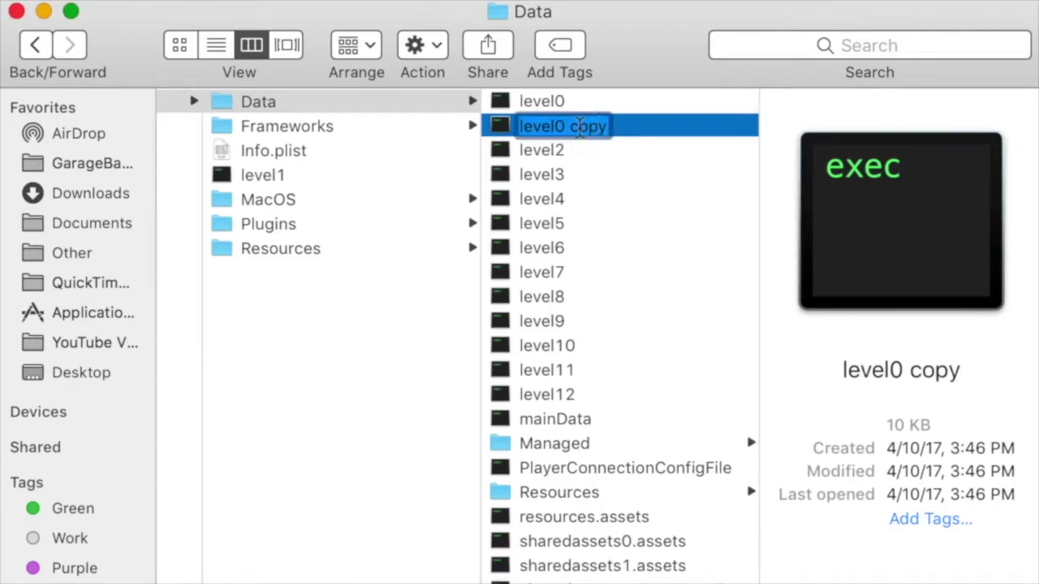
{"action": "left_click", "coordinate": [605, 124]}
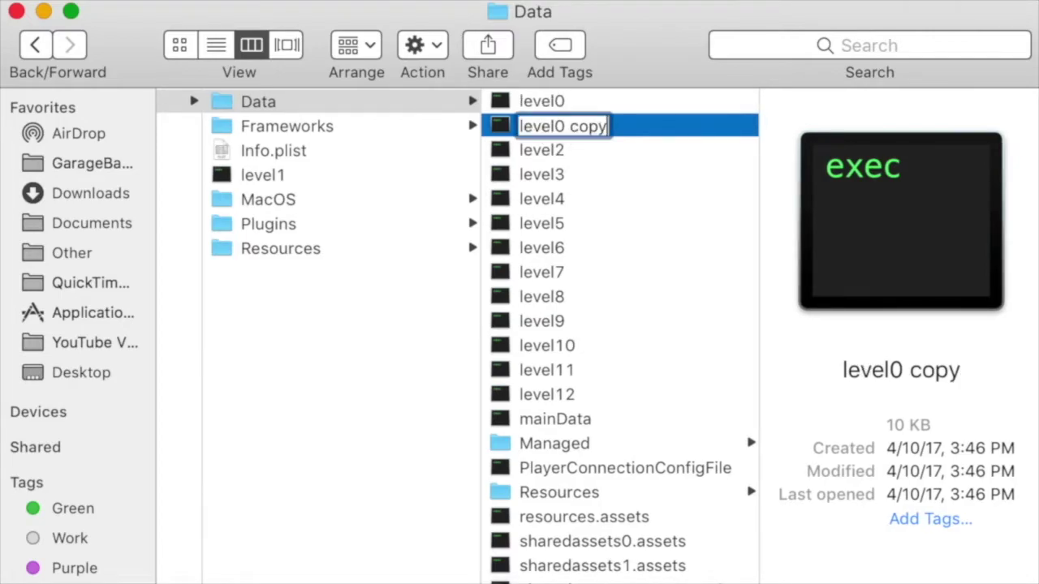
{"action": "key", "text": "BackSpace"}
{"action": "key", "text": "BackSpace"}
{"action": "key", "text": "BackSpace"}
{"action": "key", "text": "BackSpace"}
{"action": "key", "text": "BackSpace"}
{"action": "key", "text": "BackSpace"}
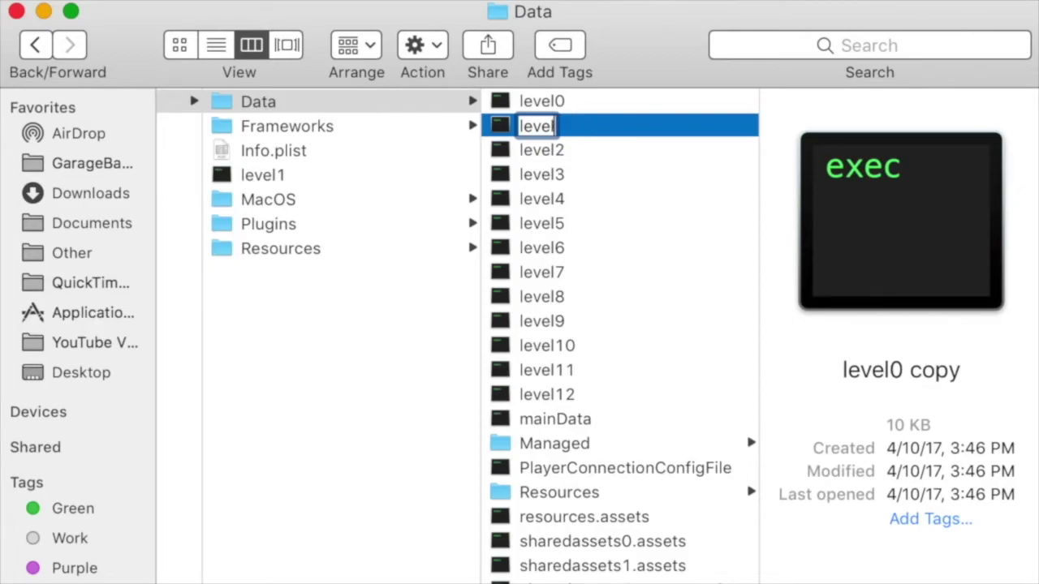
{"action": "type", "text": "1"}
{"action": "key", "text": "Return"}
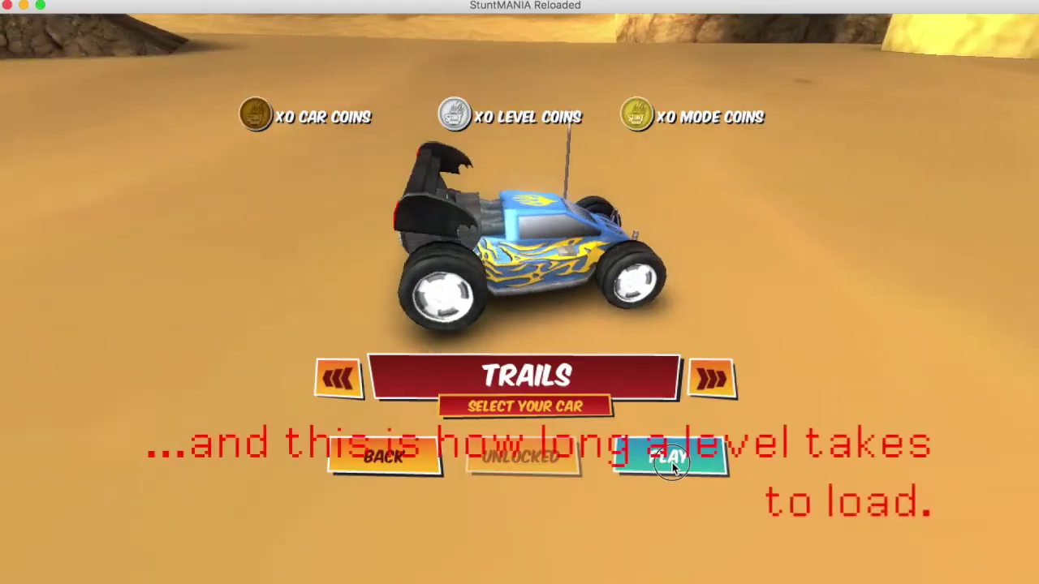
- Switch to StuntMANIA Reloaded and start playing with the Trails car to test level loading
{"action": "left_click", "coordinate": [672, 462]}
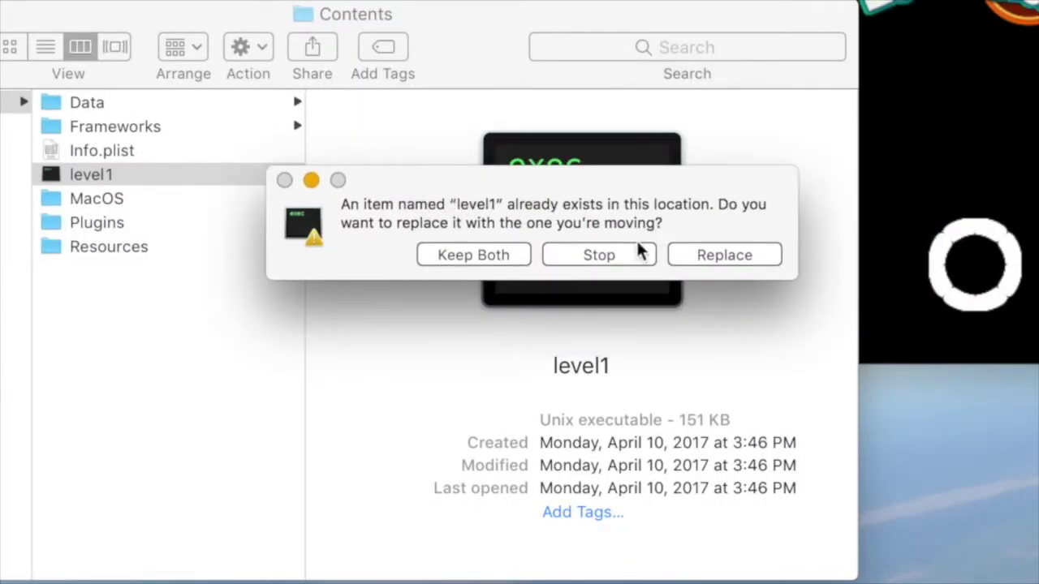
- Replace the existing level1 in the Data folder with the original level1 being moved back from Contents
{"action": "left_click", "coordinate": [706, 253]}
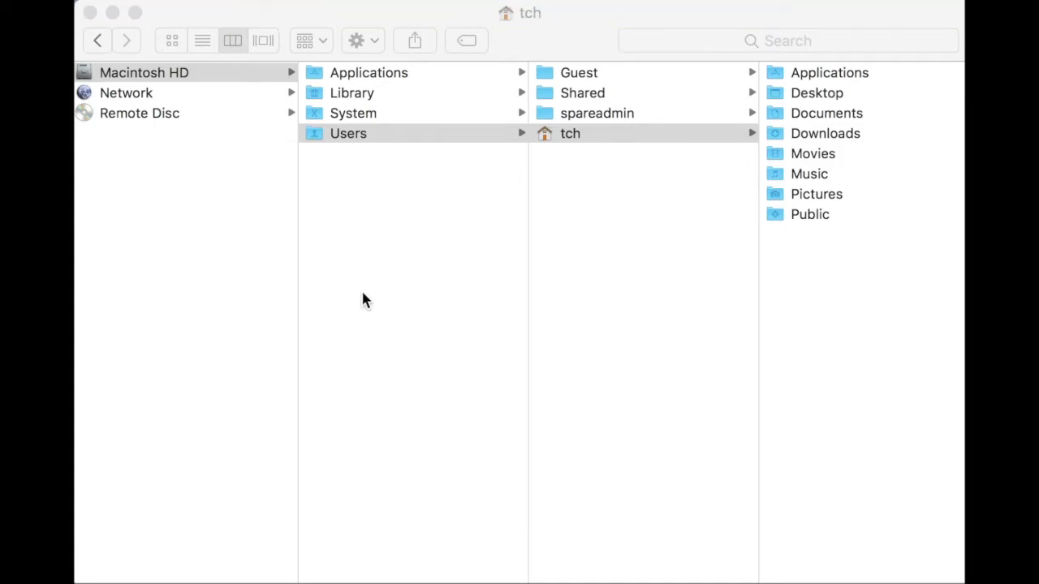
- Go directly to the hidden user library folder at the path /Users/tch/Library
{"action": "left_click", "coordinate": [396, 268]}
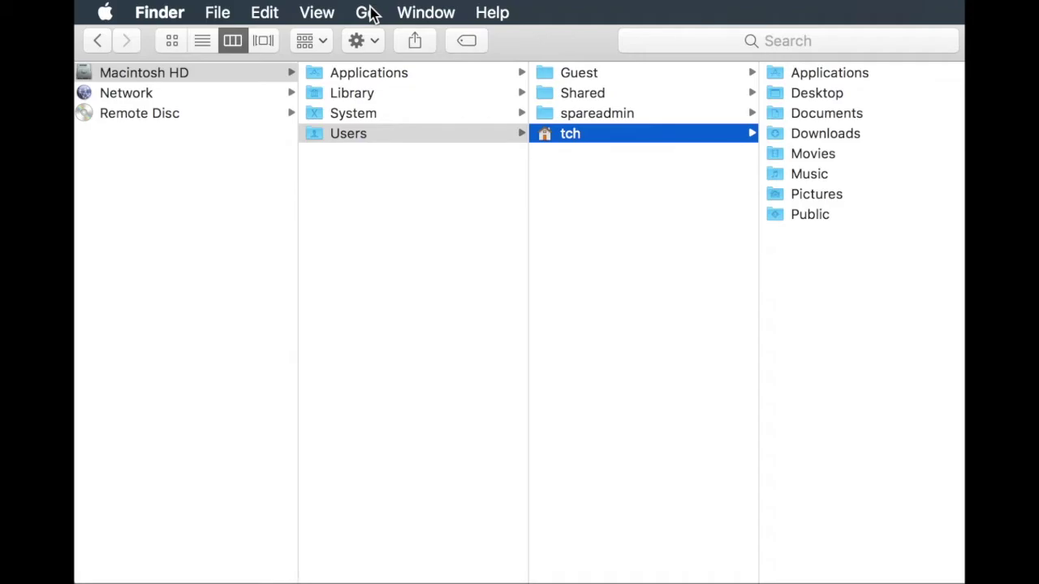
{"action": "left_click", "coordinate": [367, 13]}
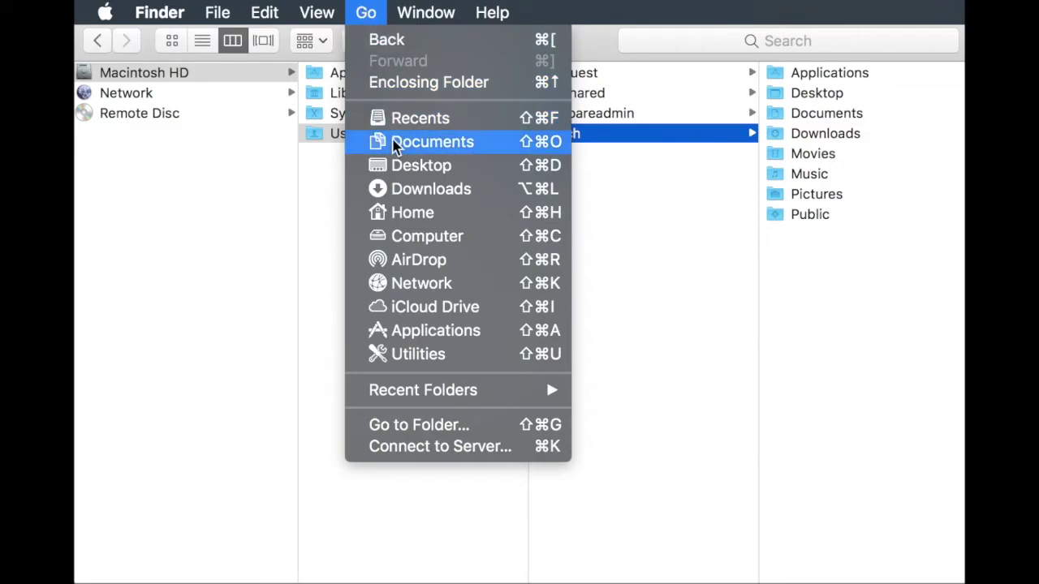
{"action": "left_click", "coordinate": [404, 428]}
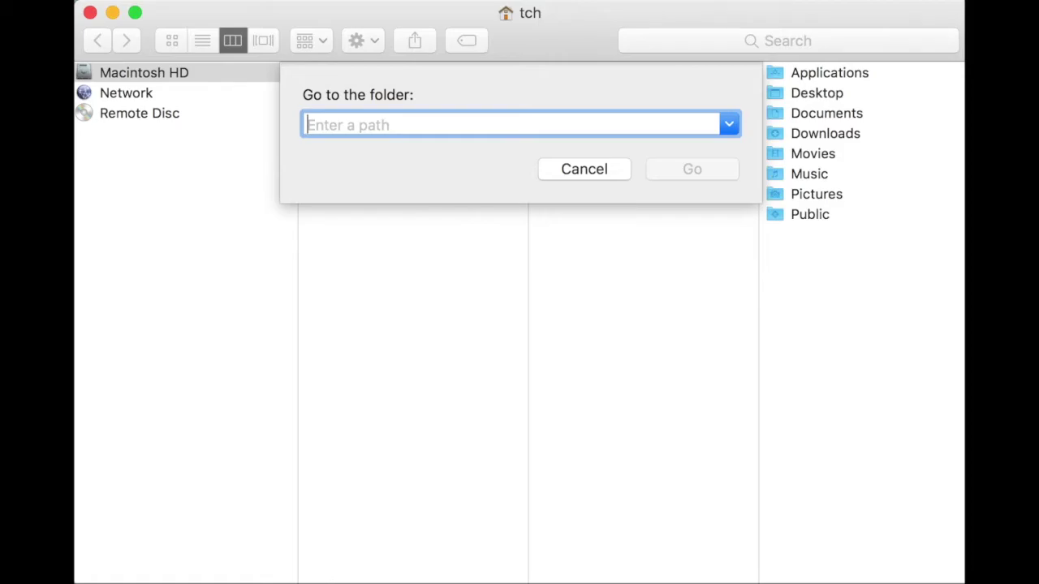
{"action": "type", "text": "/User"}
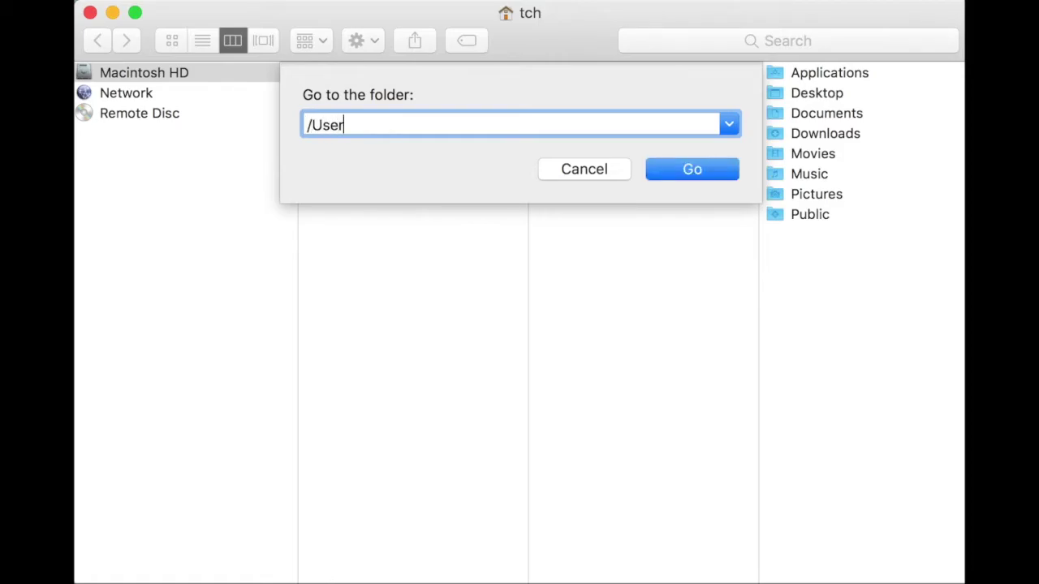
{"action": "type", "text": "s/tch/Library"}
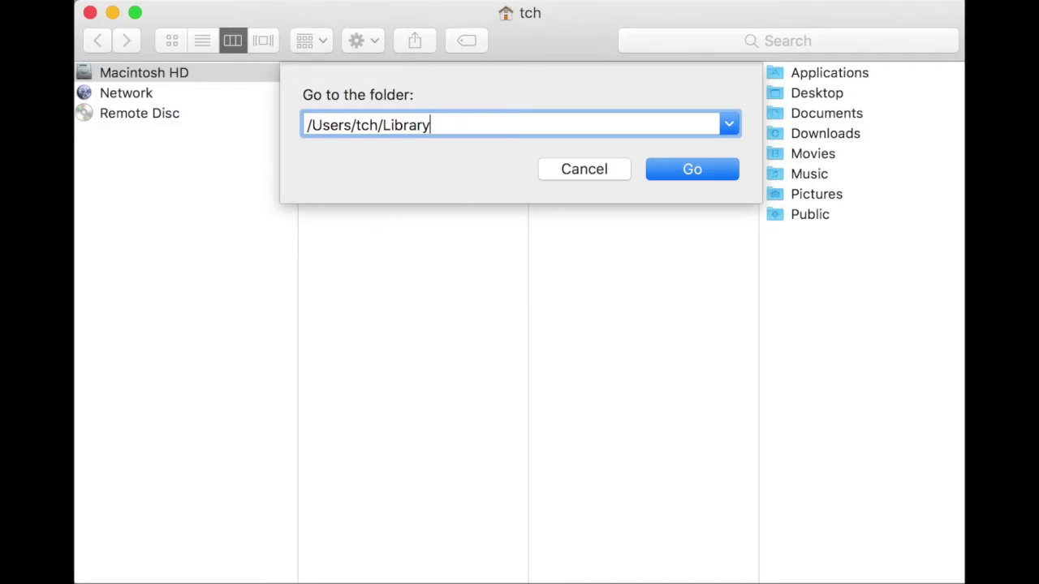
{"action": "key", "text": "Return"}
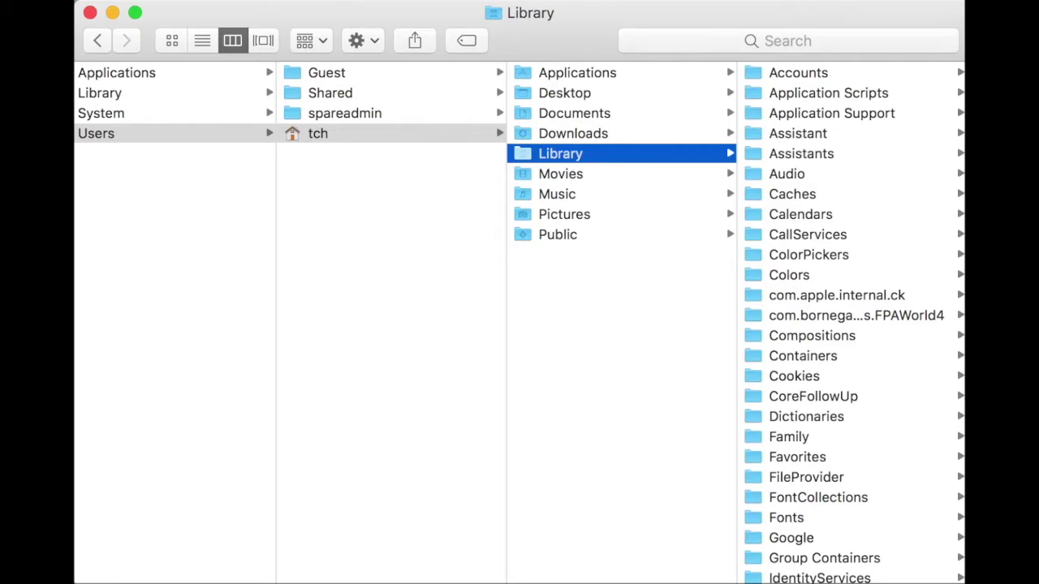
- Open com.bornegames.FPAWorld4 in Application Support and inspect the 26.0.0.127 file in its #airversion folder
{"action": "left_click", "coordinate": [803, 113]}
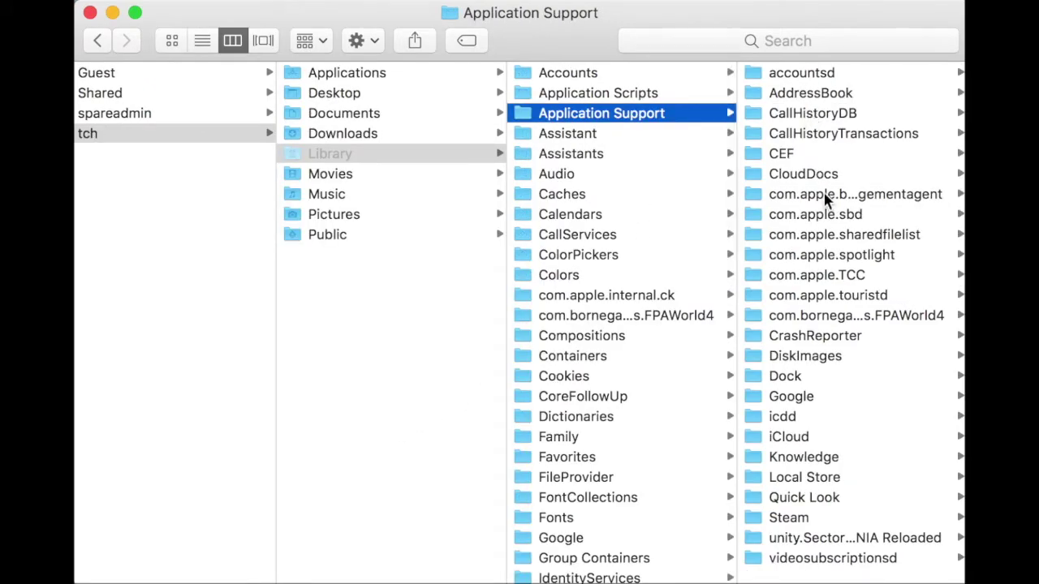
{"action": "left_click", "coordinate": [814, 319]}
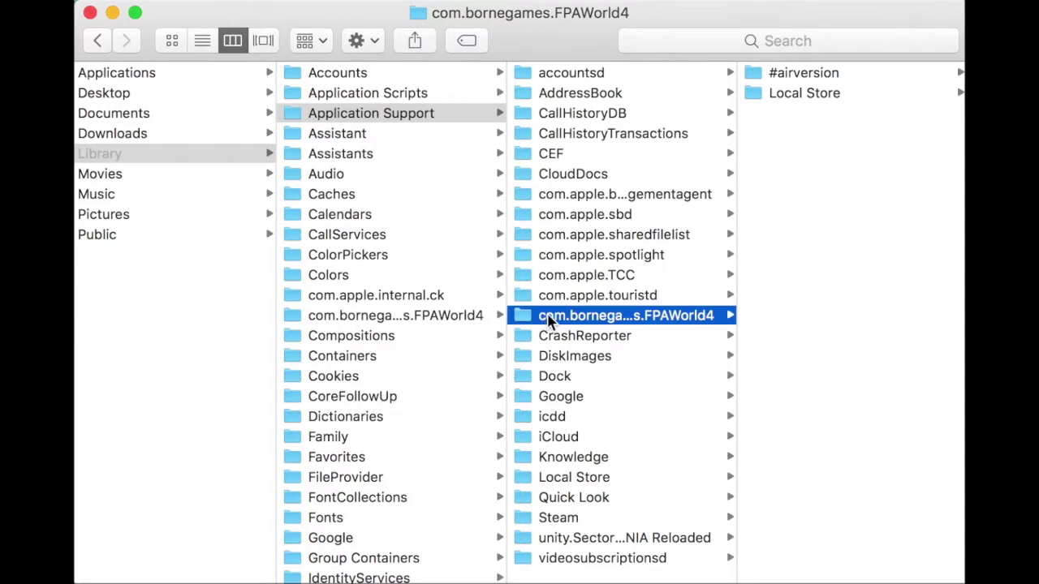
{"action": "key", "text": "Right"}
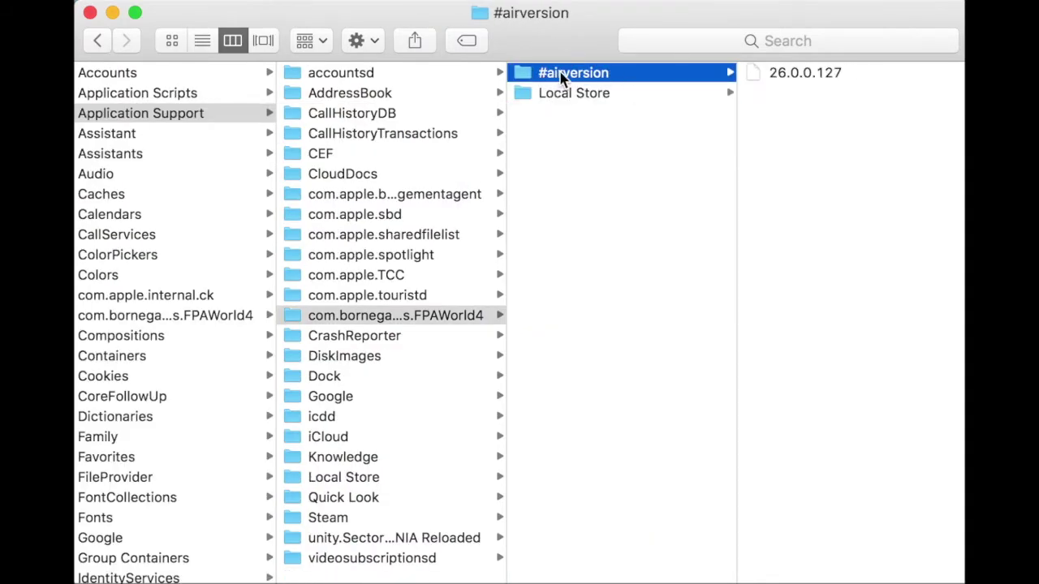
{"action": "left_click", "coordinate": [761, 73]}
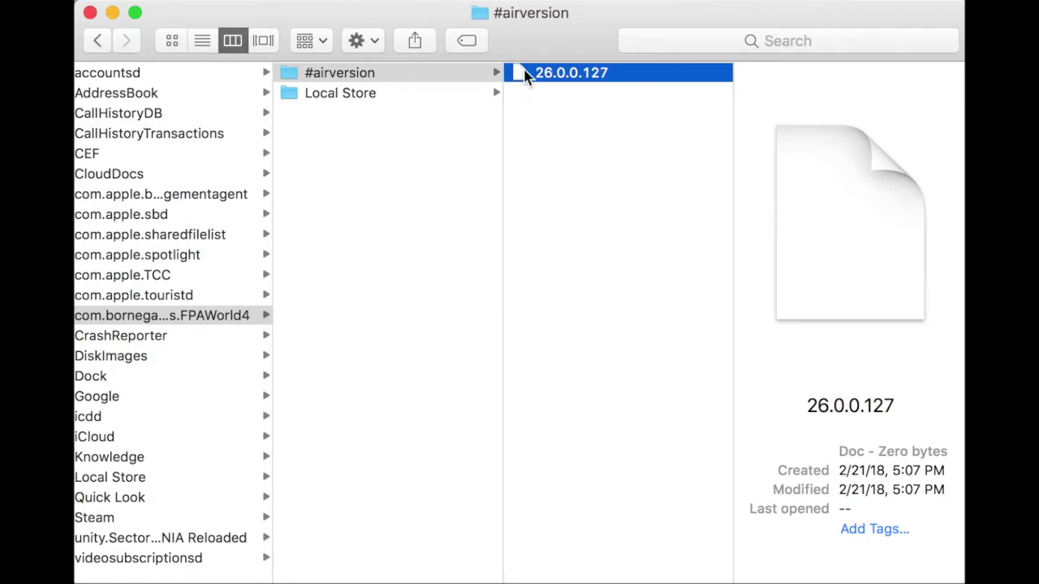
- Browse Local Store's #SharedObjects folder and select the SFPA.sol save file inside SFPA.swf
{"action": "left_click", "coordinate": [369, 96]}
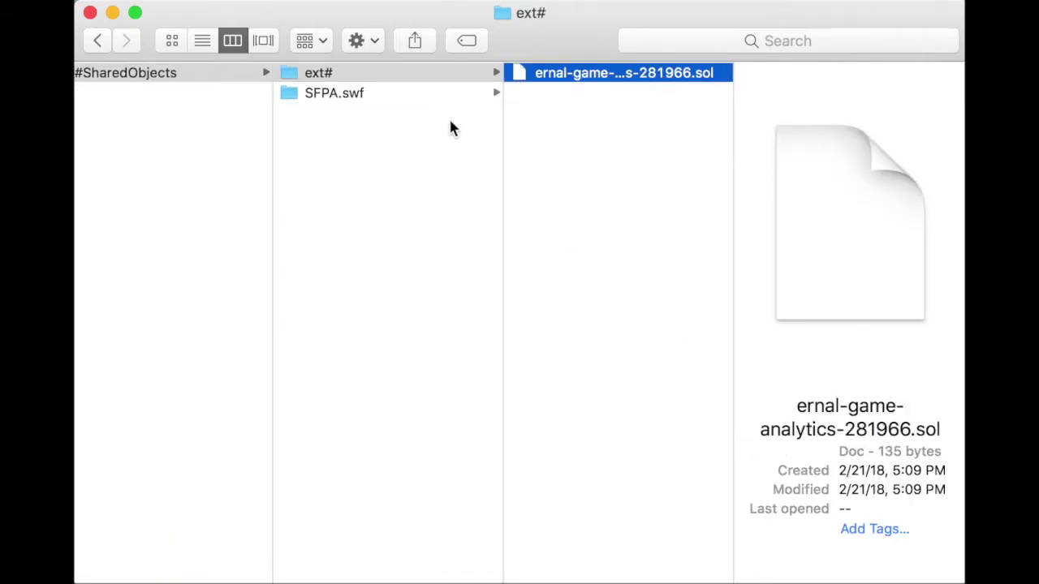
{"action": "left_click", "coordinate": [434, 96]}
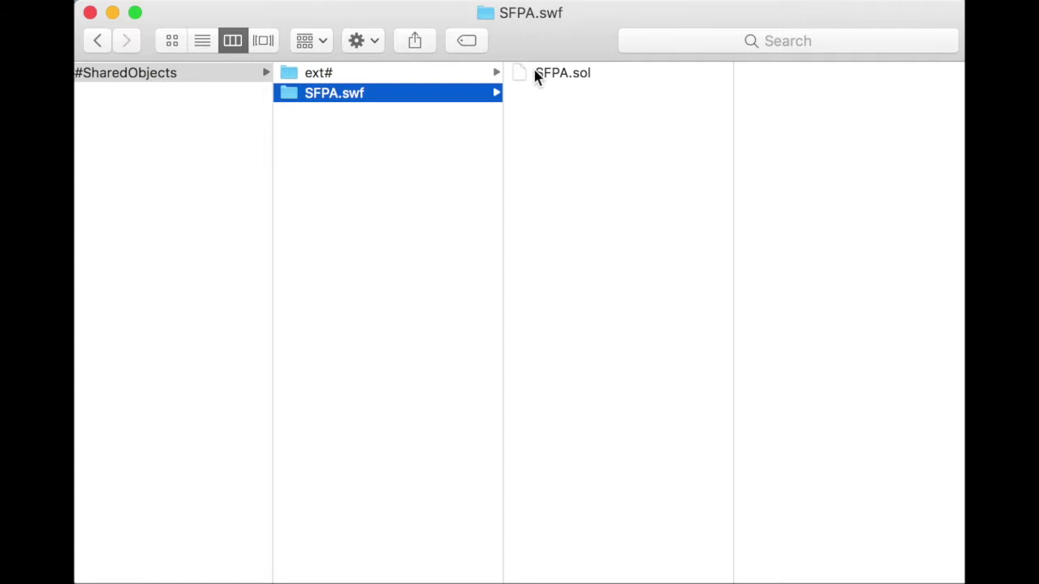
{"action": "left_click", "coordinate": [537, 74]}
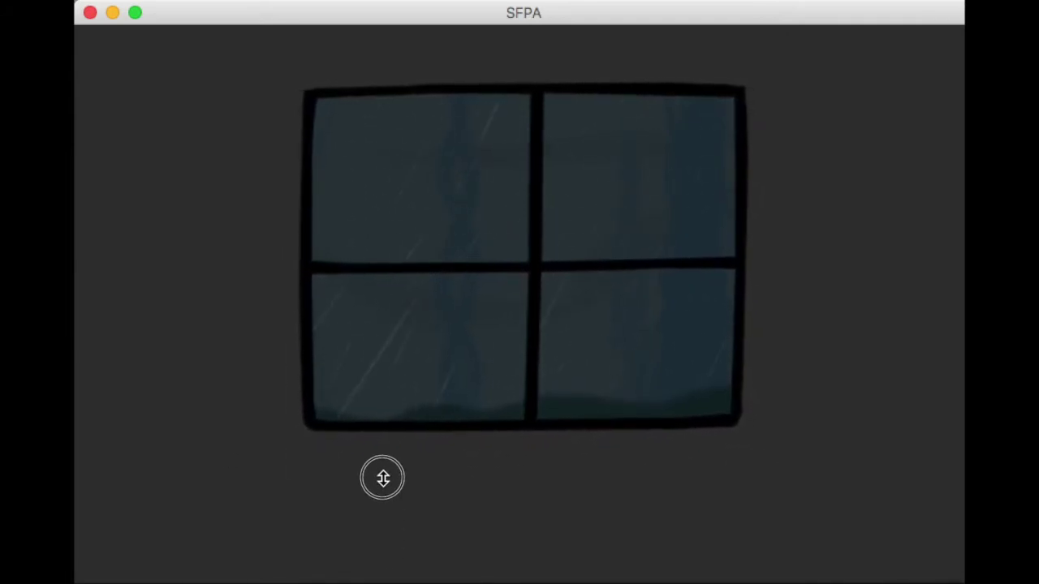
- Switch to the SFPA game and shrink its window's height in stages until only a thin strip remains
{"action": "left_click", "coordinate": [383, 478]}
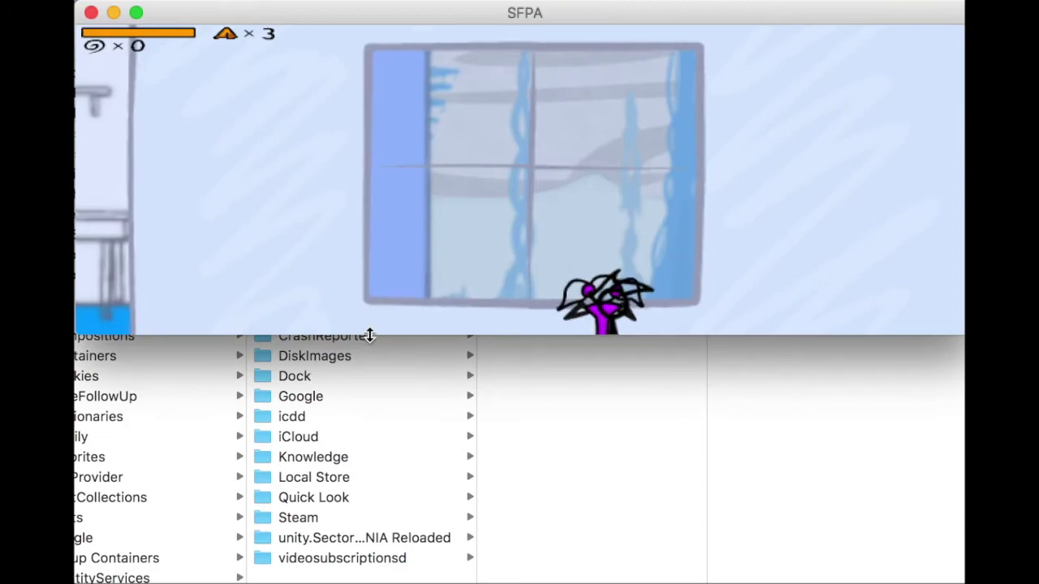
{"action": "left_click_drag", "start_coordinate": [369, 335], "coordinate": [364, 202]}
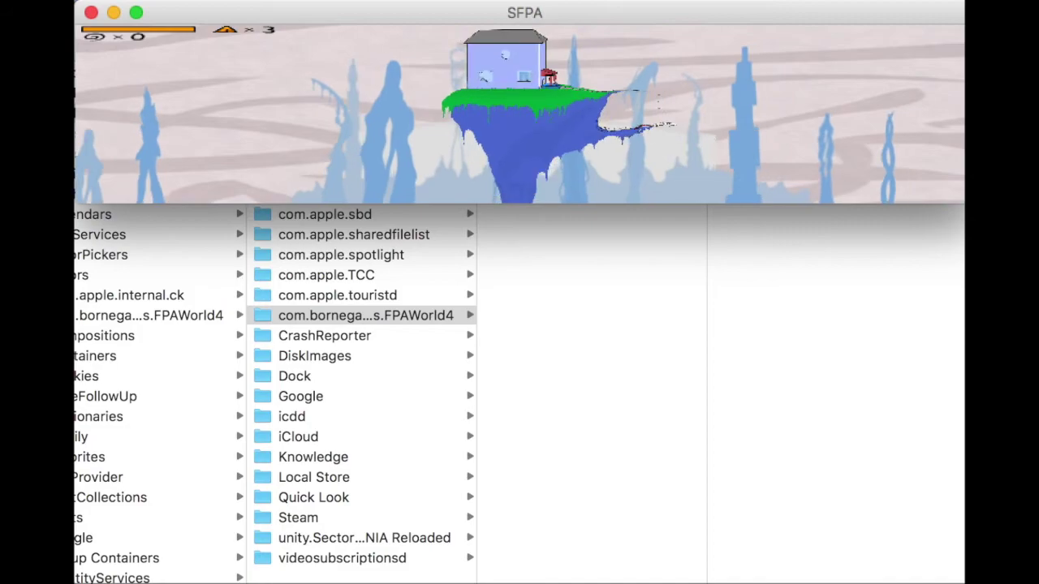
{"action": "left_click_drag", "start_coordinate": [364, 203], "coordinate": [365, 104]}
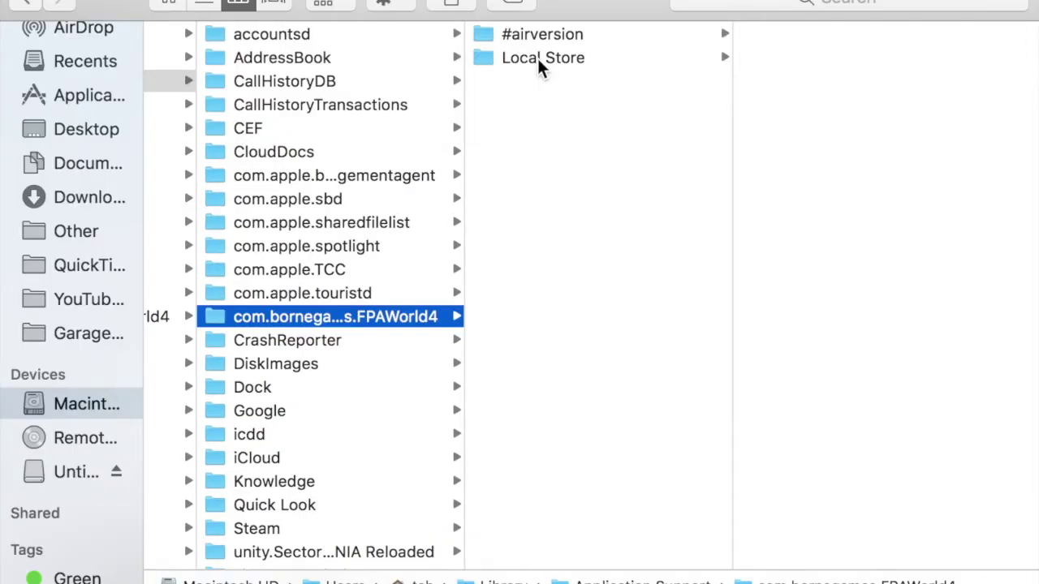
- Move the Local Store folder out of com.bornegames.FPAWorld4 into Application Support and back again
{"action": "left_click_drag", "start_coordinate": [543, 63], "coordinate": [391, 177]}
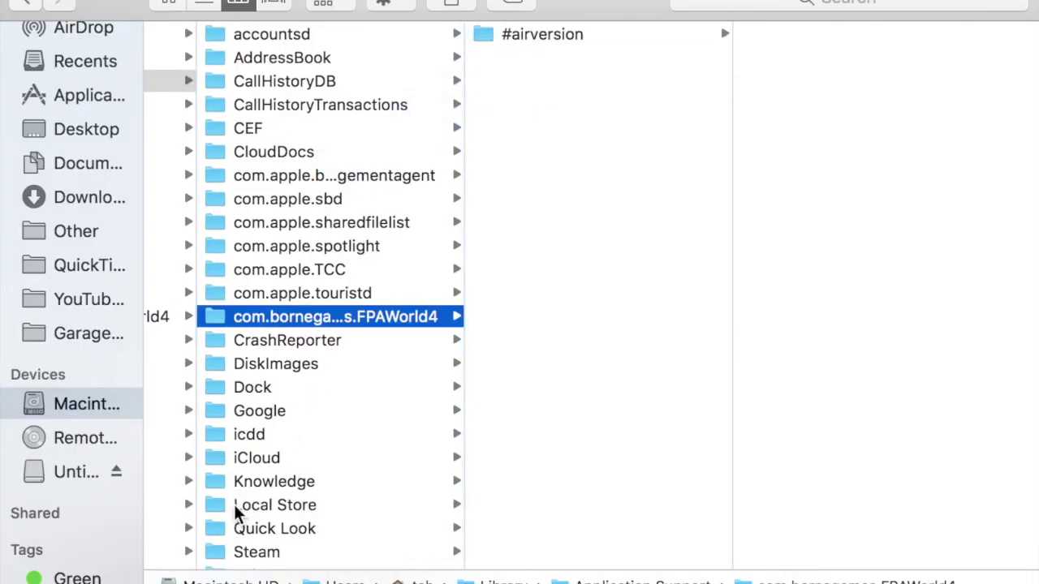
{"action": "left_click_drag", "start_coordinate": [393, 491], "coordinate": [304, 296]}
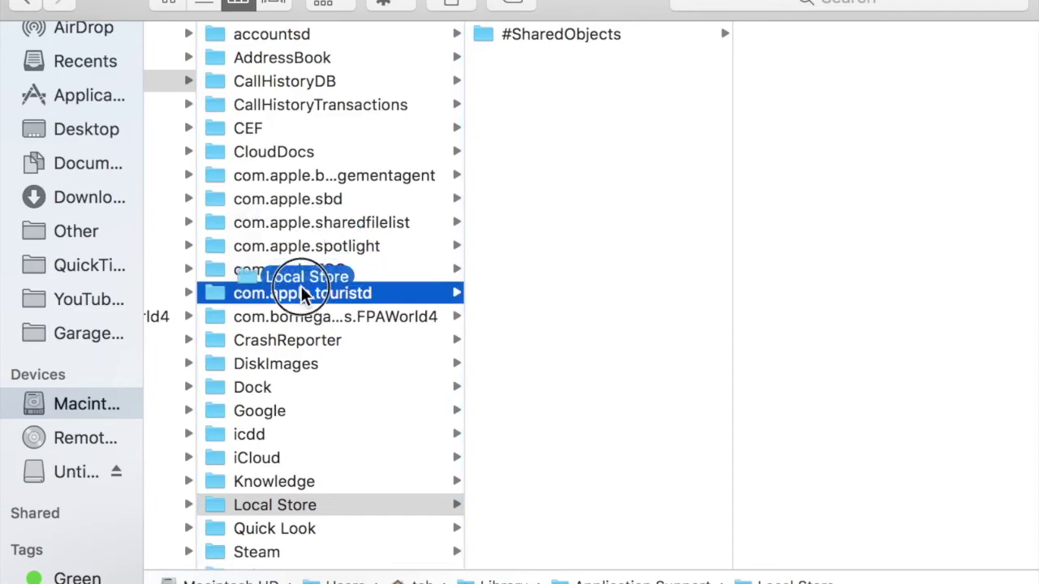
{"action": "left_click_drag", "start_coordinate": [302, 332], "coordinate": [300, 321]}
- Create a folder named User 1 in com.bornegames.FPAWorld4, and add com.bornegames.FPAWorld4 to the Finder favorites
{"action": "left_click", "coordinate": [301, 321]}
{"action": "key", "text": "super+shift+n"}
{"action": "type", "text": "User 1"}
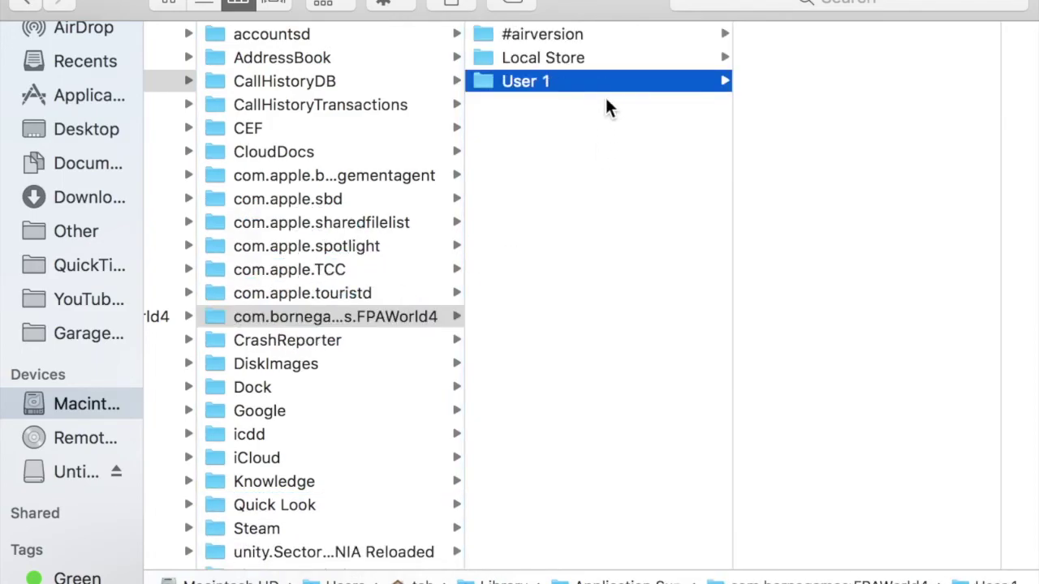
{"action": "left_click_drag", "start_coordinate": [545, 88], "coordinate": [546, 85]}
{"action": "left_click_drag", "start_coordinate": [335, 316], "coordinate": [78, 230]}
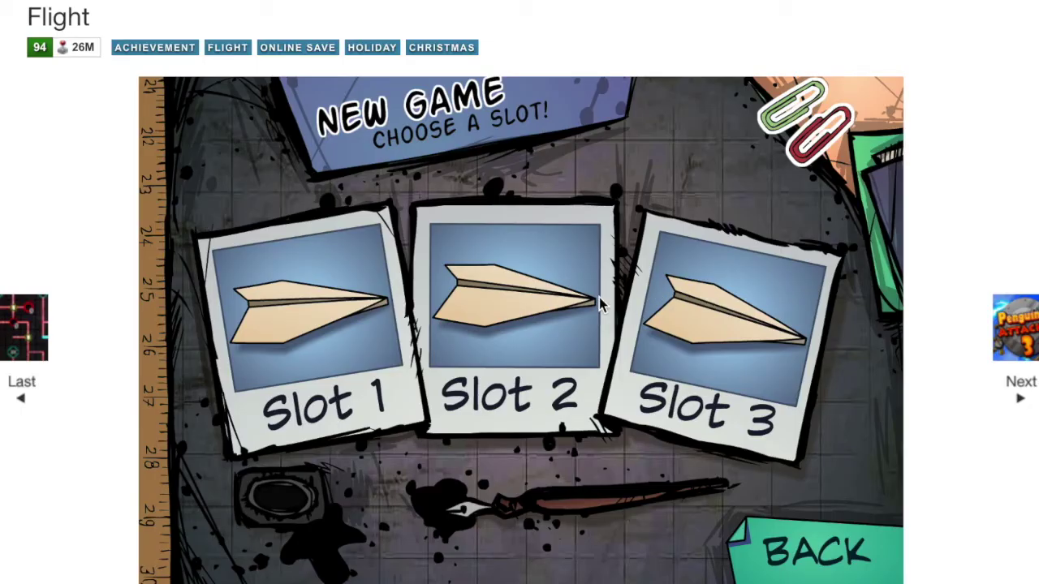
- Switch to the Flight browser game and choose Slot 1 for a new game
{"action": "left_click", "coordinate": [333, 333]}
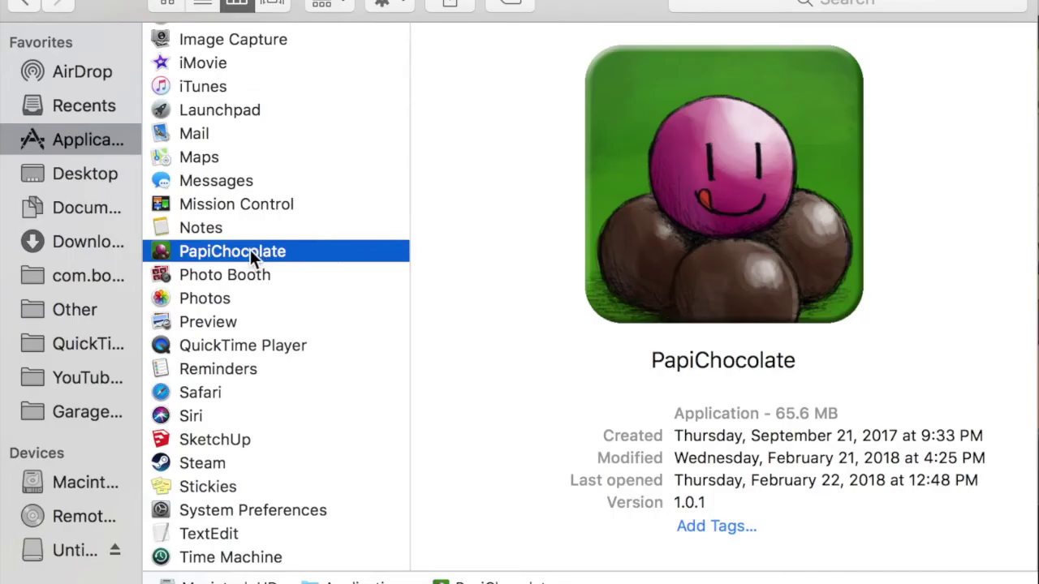
- Launch PapiChocolate from Applications, reposition its window slightly and shrink it to a tiny size
{"action": "double_click", "coordinate": [248, 249]}
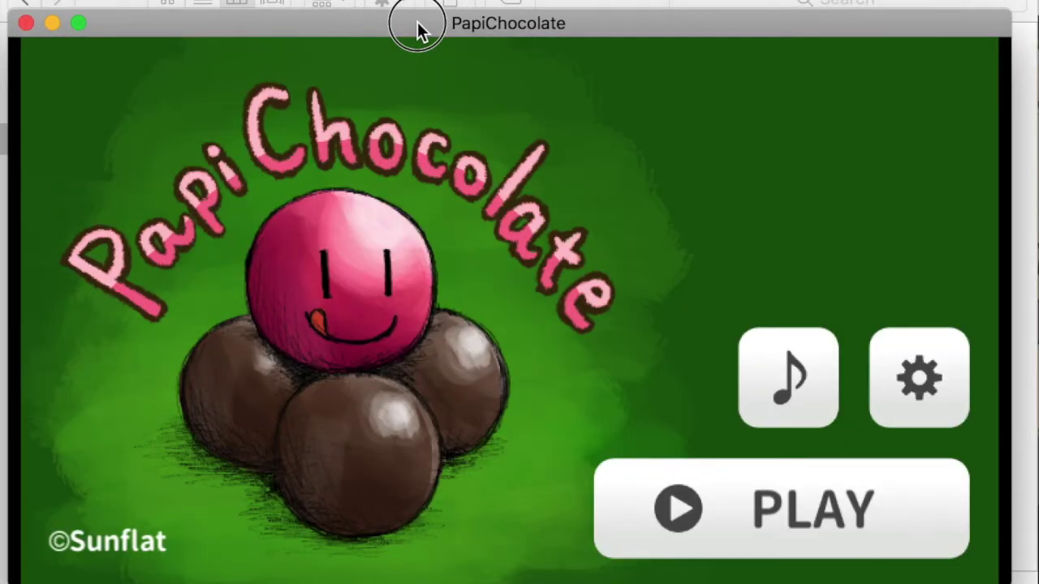
{"action": "left_click_drag", "start_coordinate": [417, 25], "coordinate": [426, 24]}
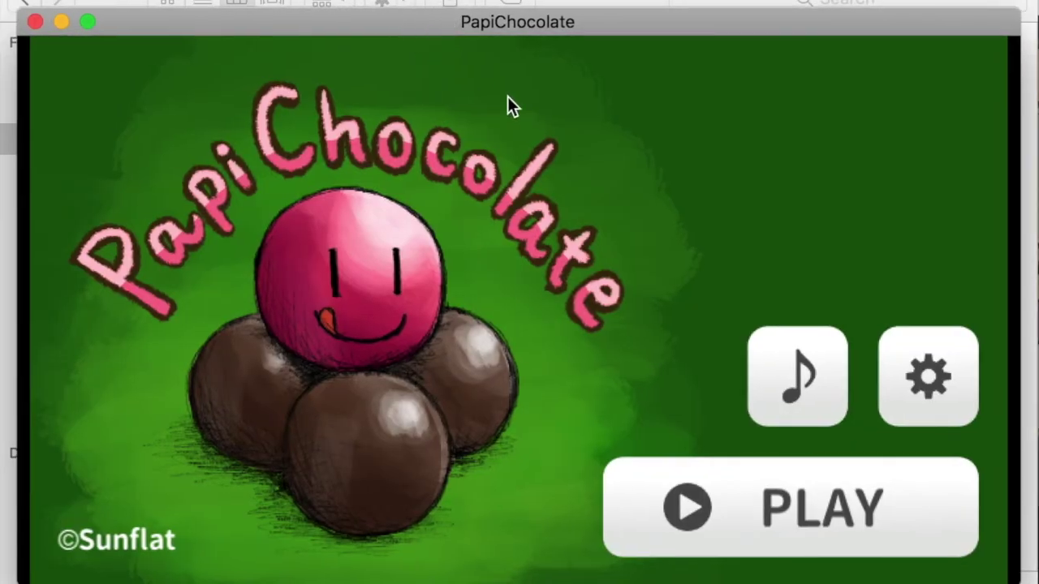
{"action": "left_click_drag", "start_coordinate": [1010, 576], "coordinate": [51, 113]}
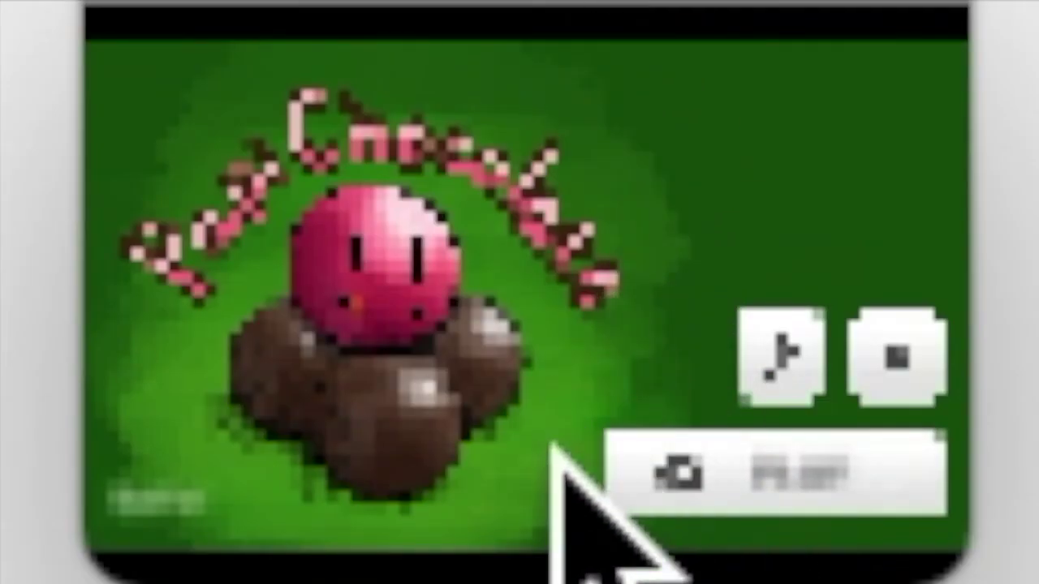